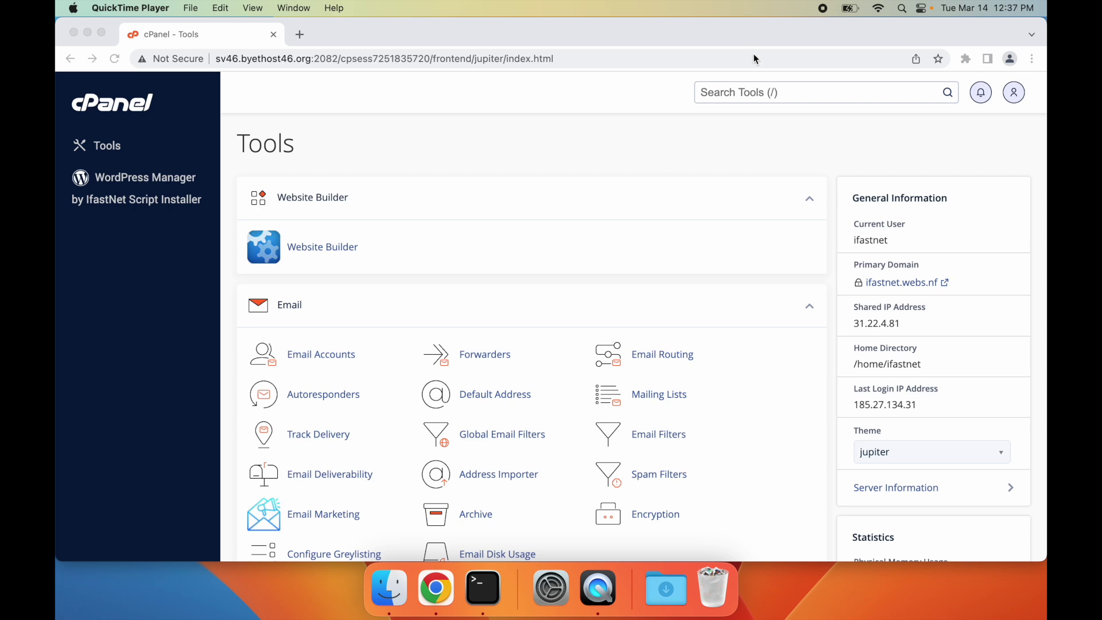
- Find Setup Python App with a 'pyth' tool search and open it
left_click(732, 92)
type("pyth")
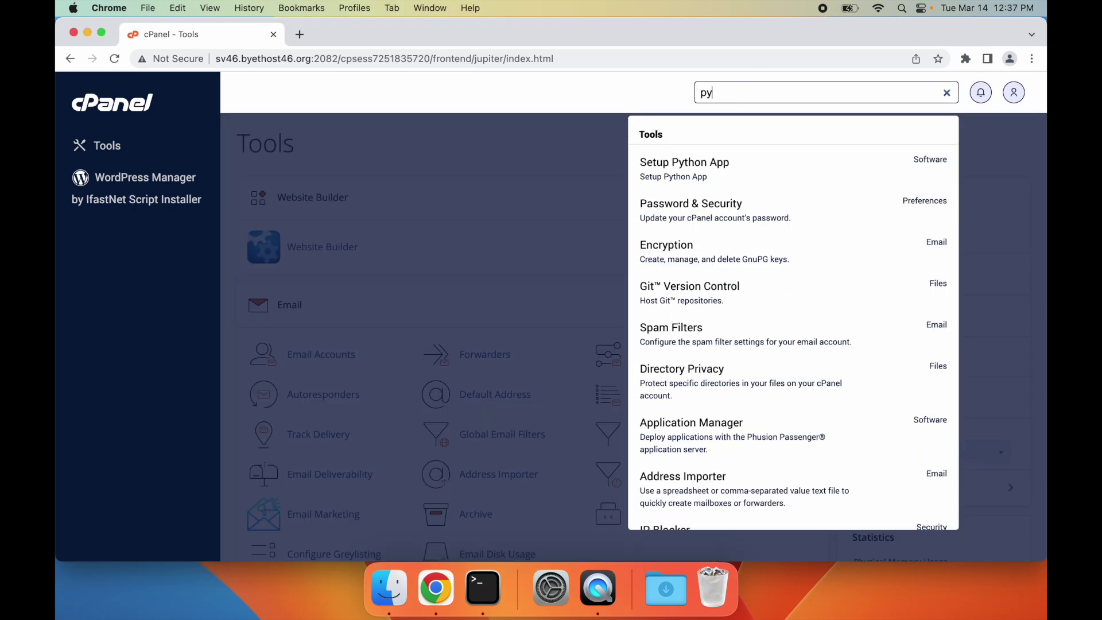
left_click(728, 182)
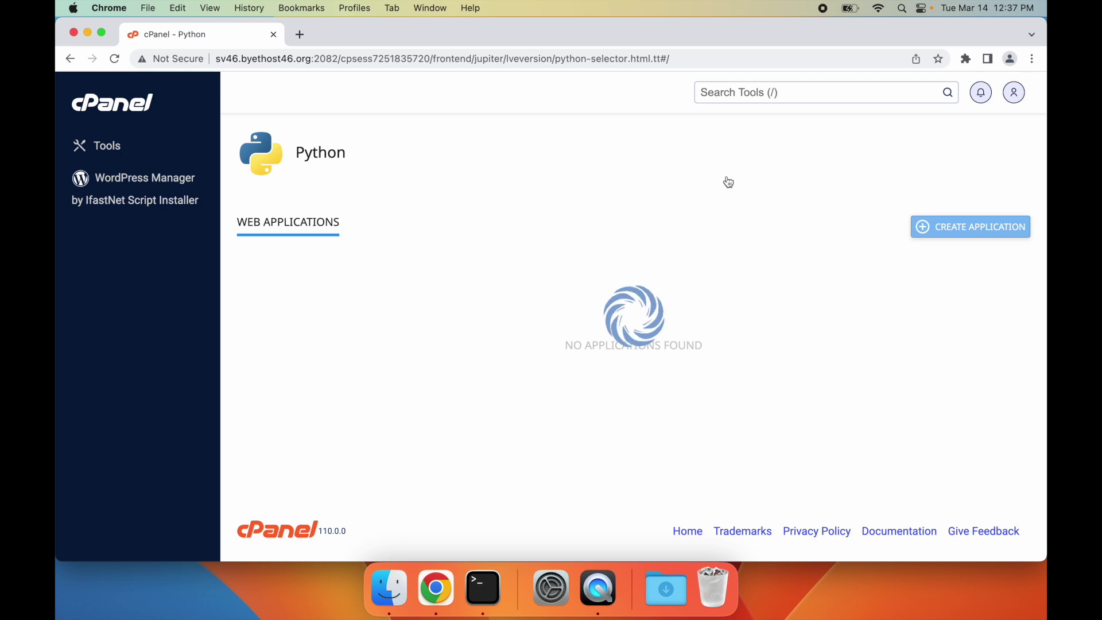
- Start a new Python application using Python 3.10.9 with application root 'blog'
left_click(958, 225)
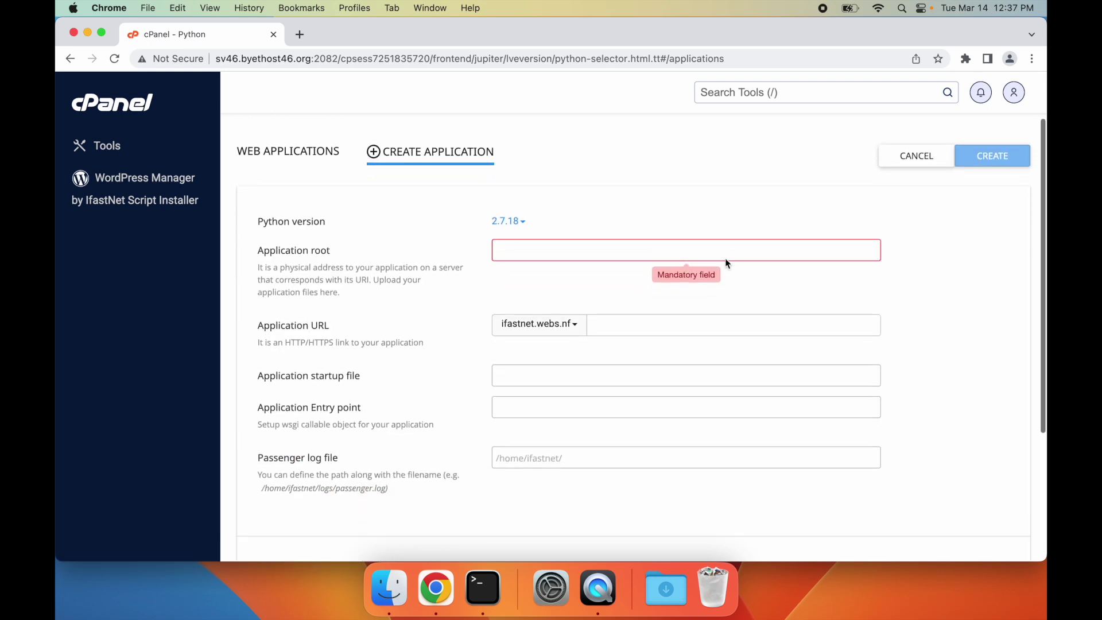
scroll(725, 257, "down", 3)
left_click(516, 185)
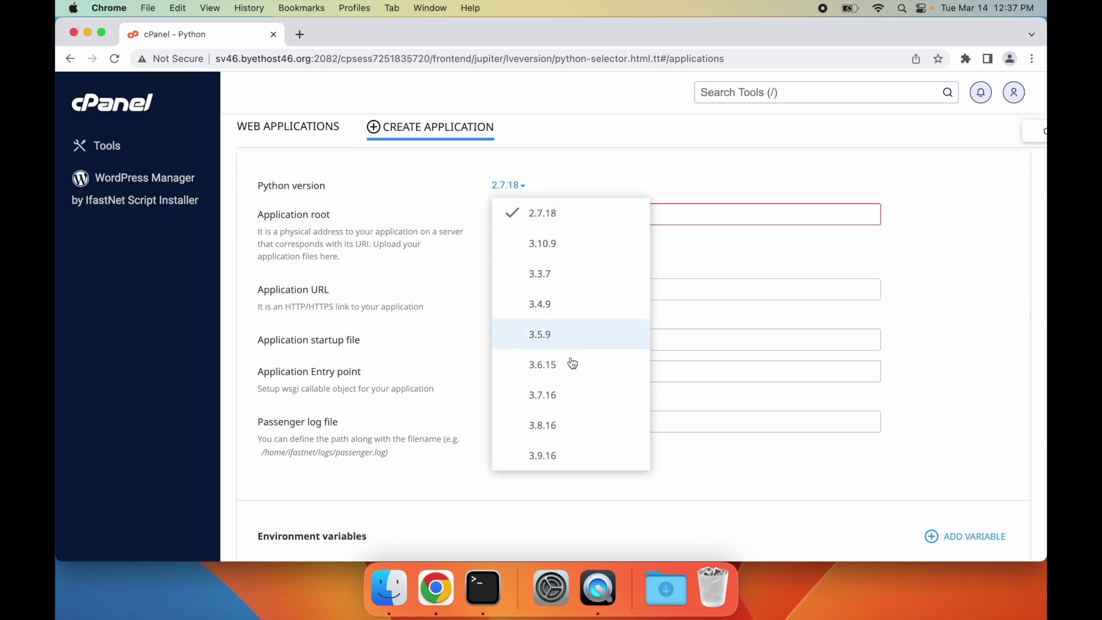
left_click(548, 243)
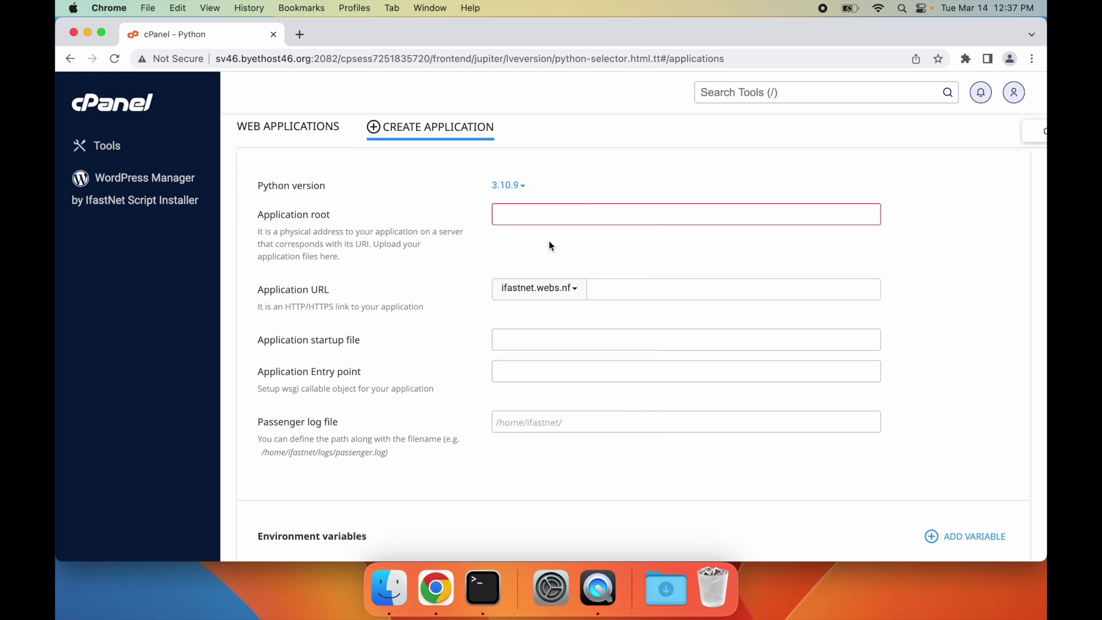
left_click(579, 215)
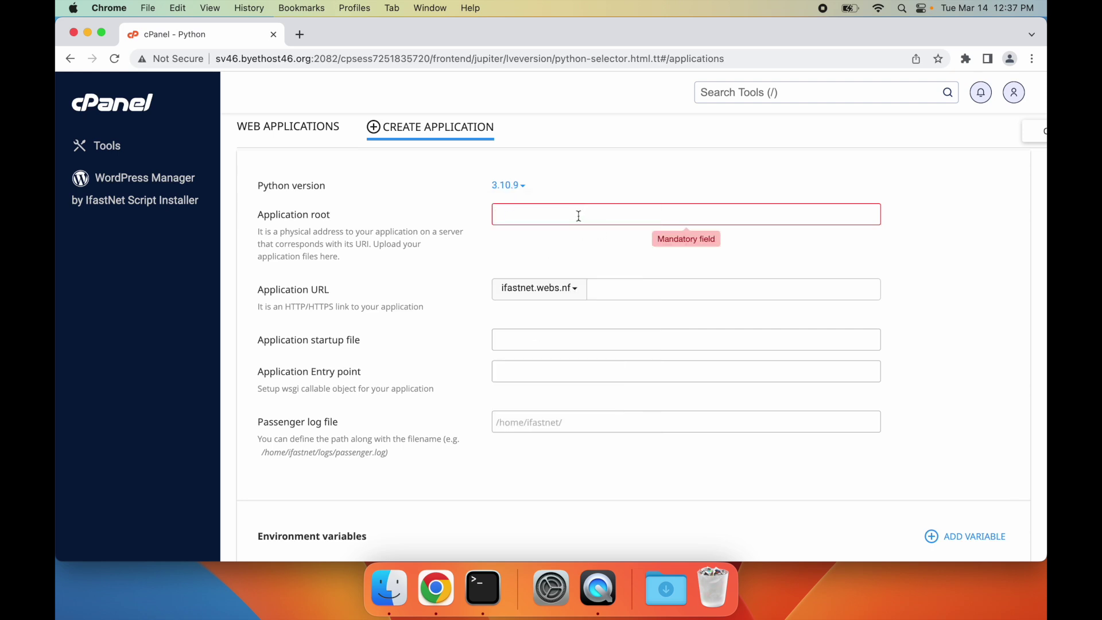
type("blog")
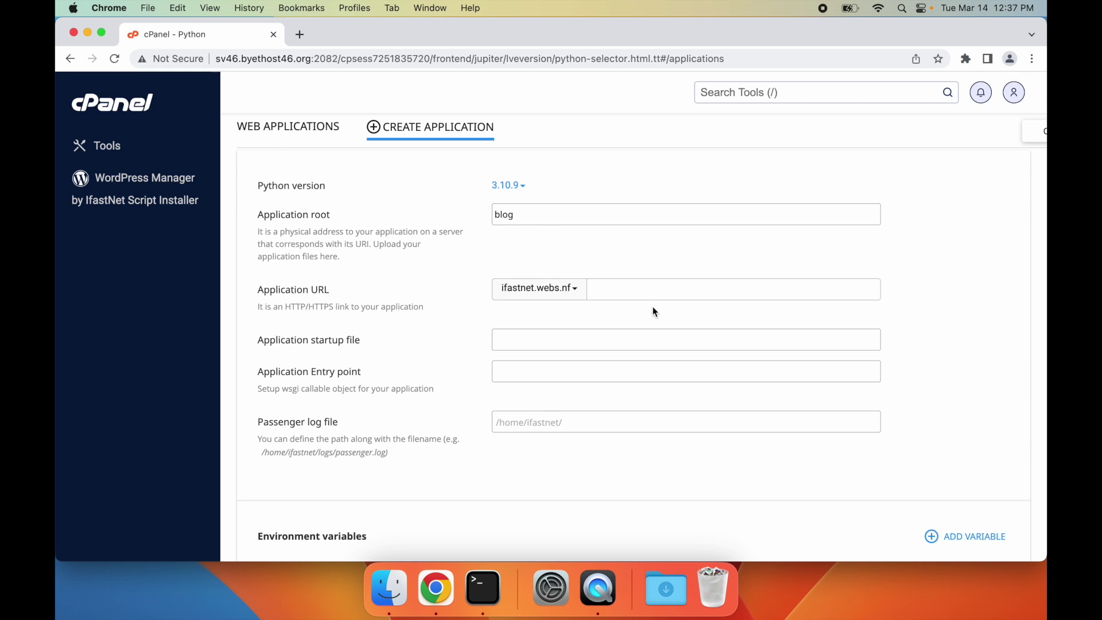
- Keep domain ifastnet.webs.nf, set log file 'logs/blog.log', and create the app
left_click(564, 291)
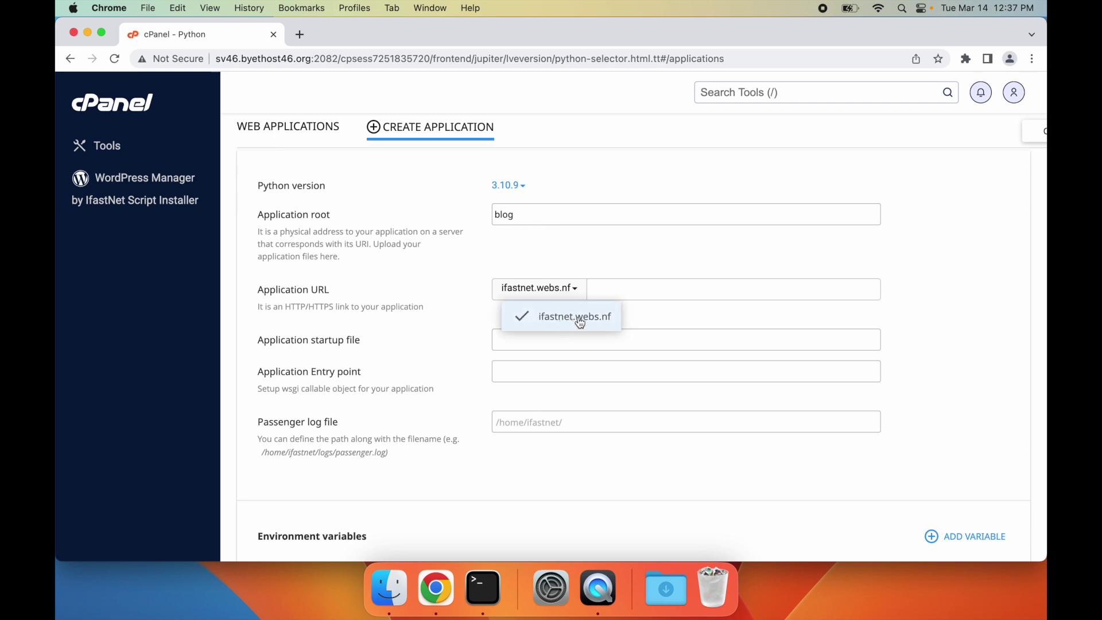
left_click(568, 317)
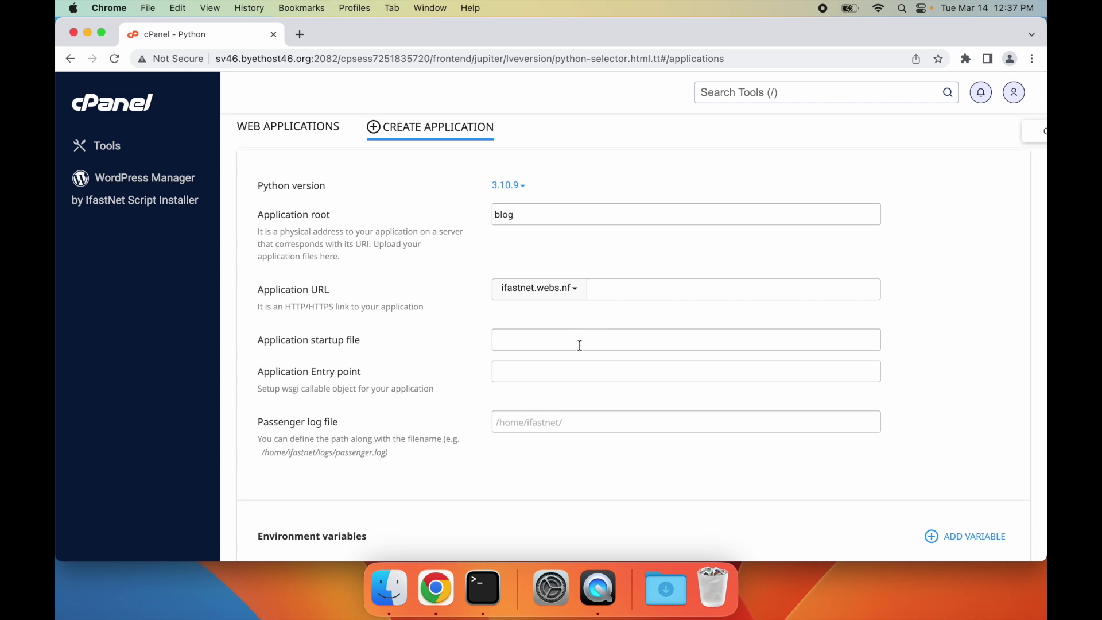
left_click(553, 373)
type("logs/blog.log")
scroll(906, 225, "up", 3)
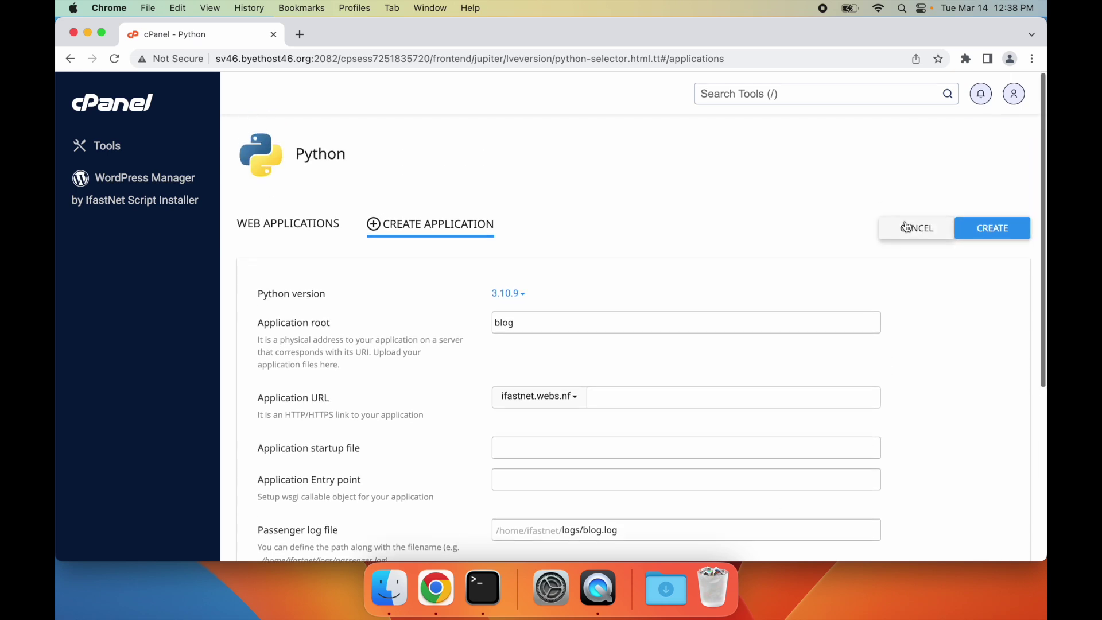
left_click(989, 229)
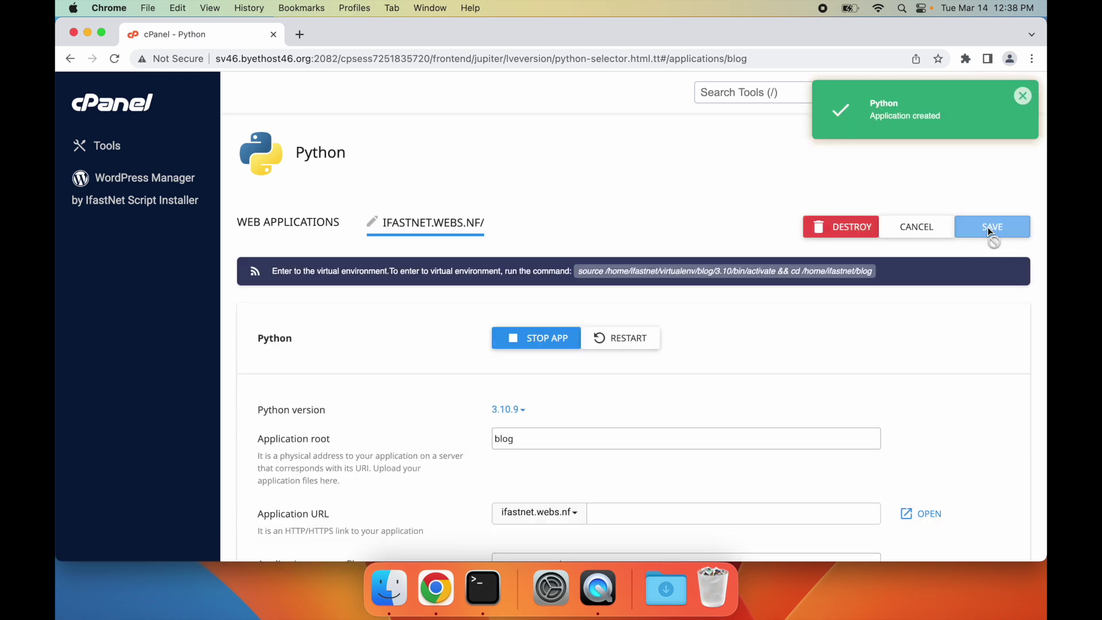
- Check that the blog app uses startup file passenger_wsgi.py and entry point application
scroll(722, 287, "down", 5)
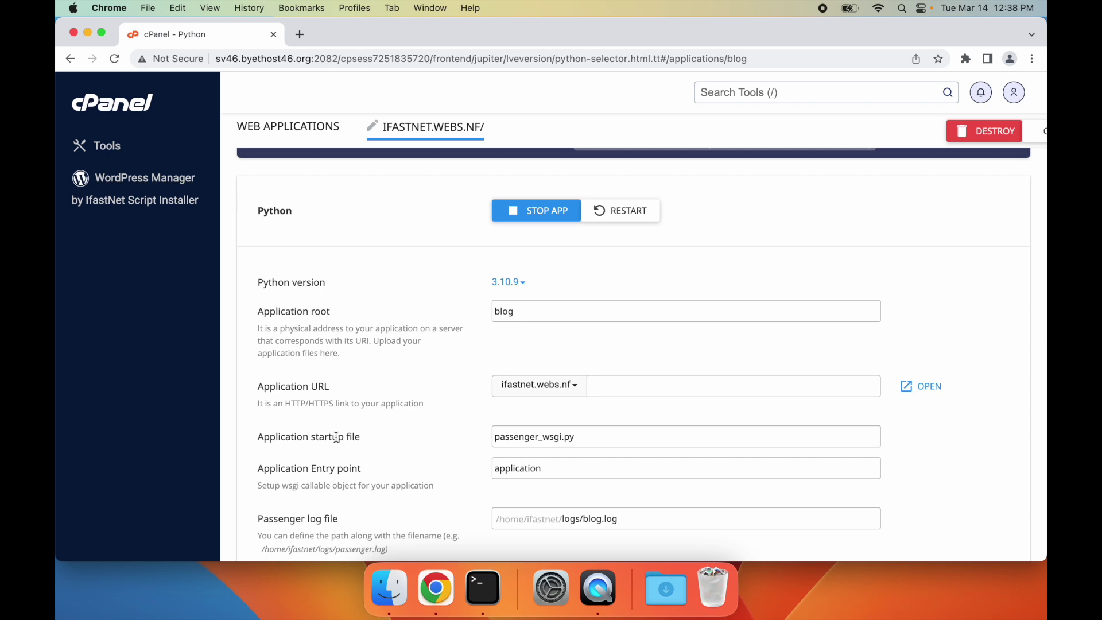
triple_click(308, 437)
triple_click(585, 440)
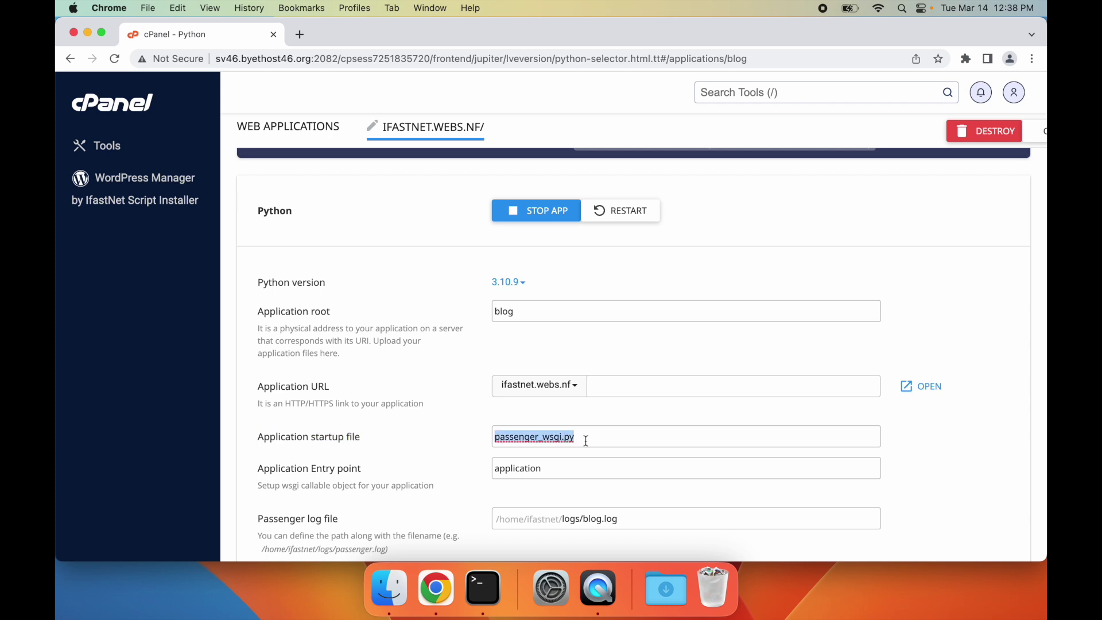
left_click(636, 453)
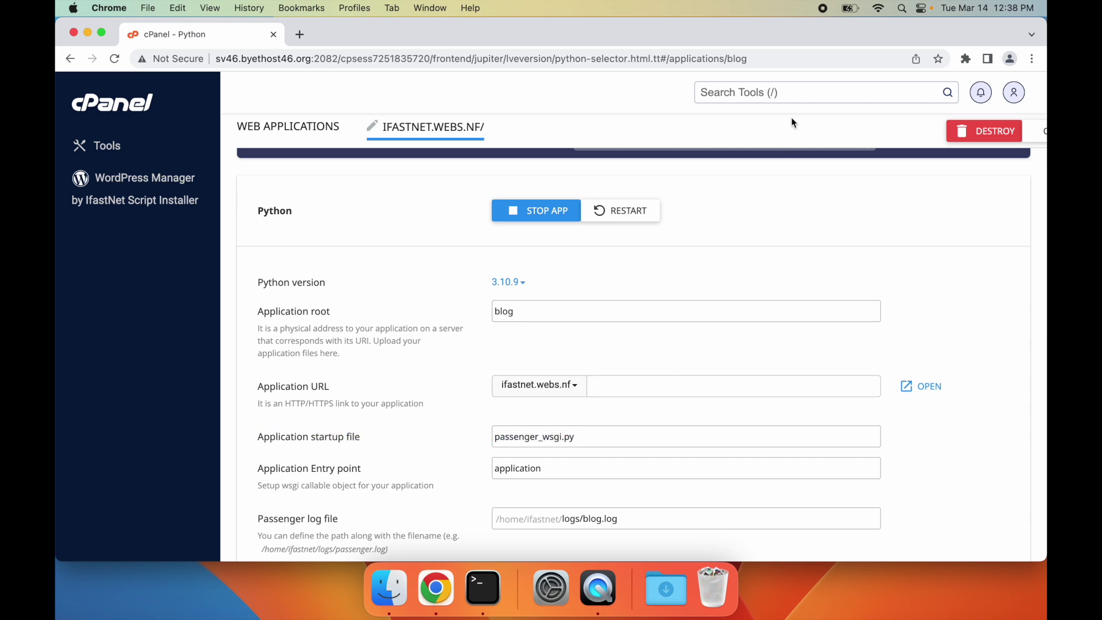
left_click(791, 93)
- Open File Manager from a 'fil' search and go into the blog folder
type("file")
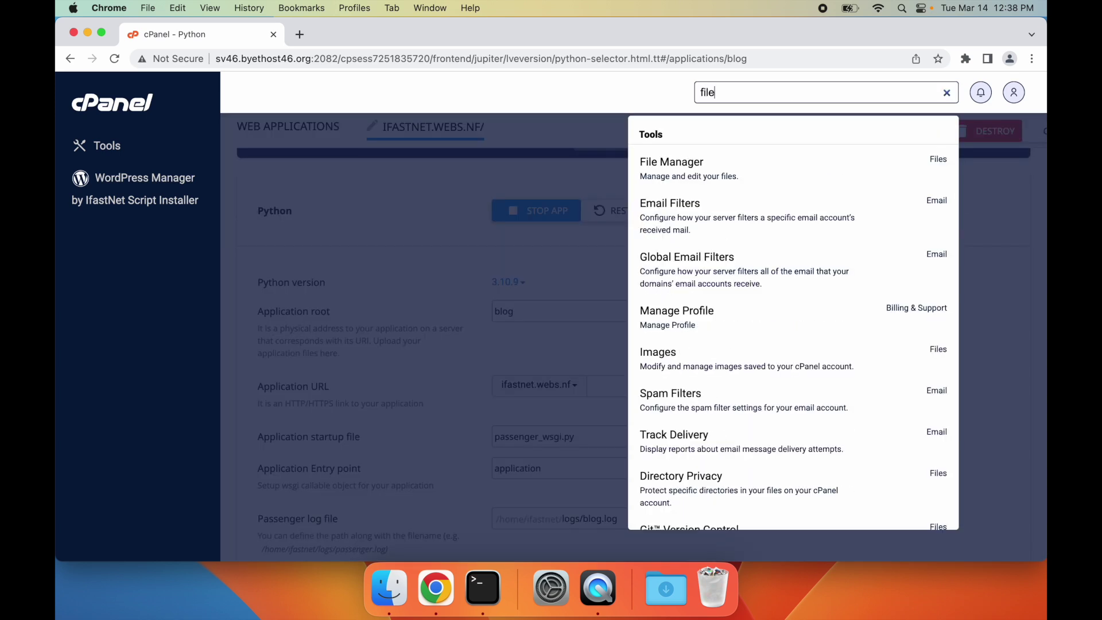
left_click(702, 165)
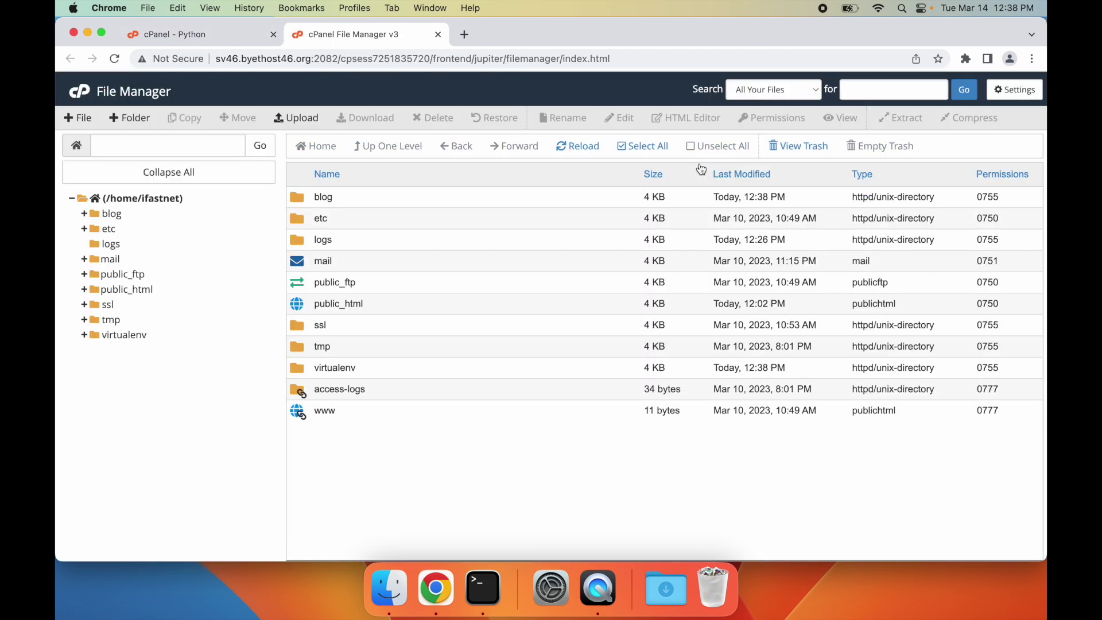
left_click(168, 199)
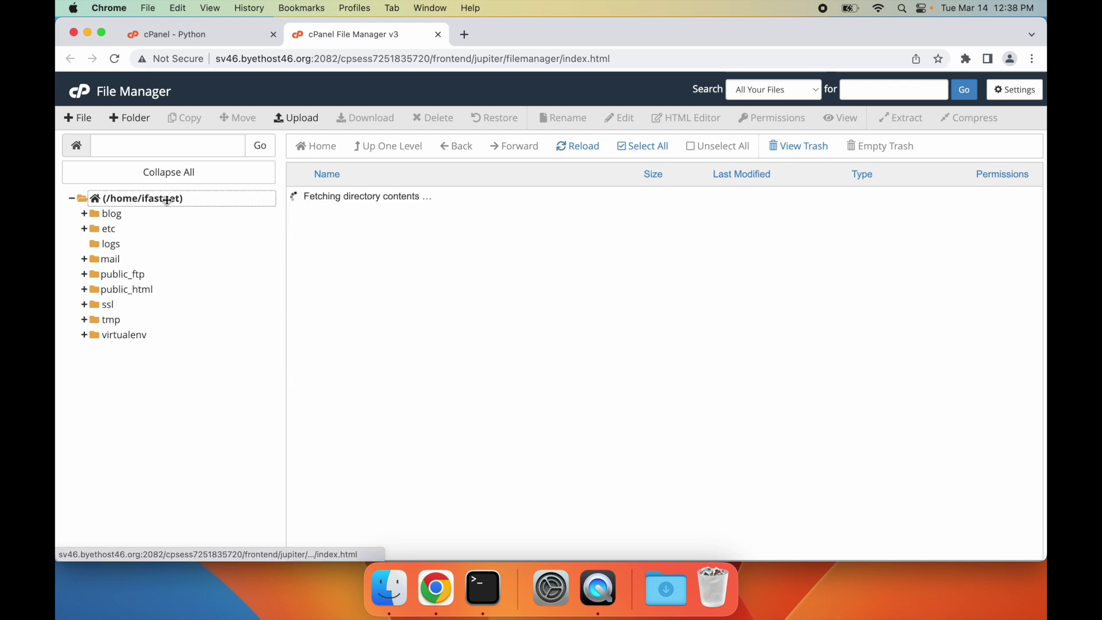
left_click(358, 203)
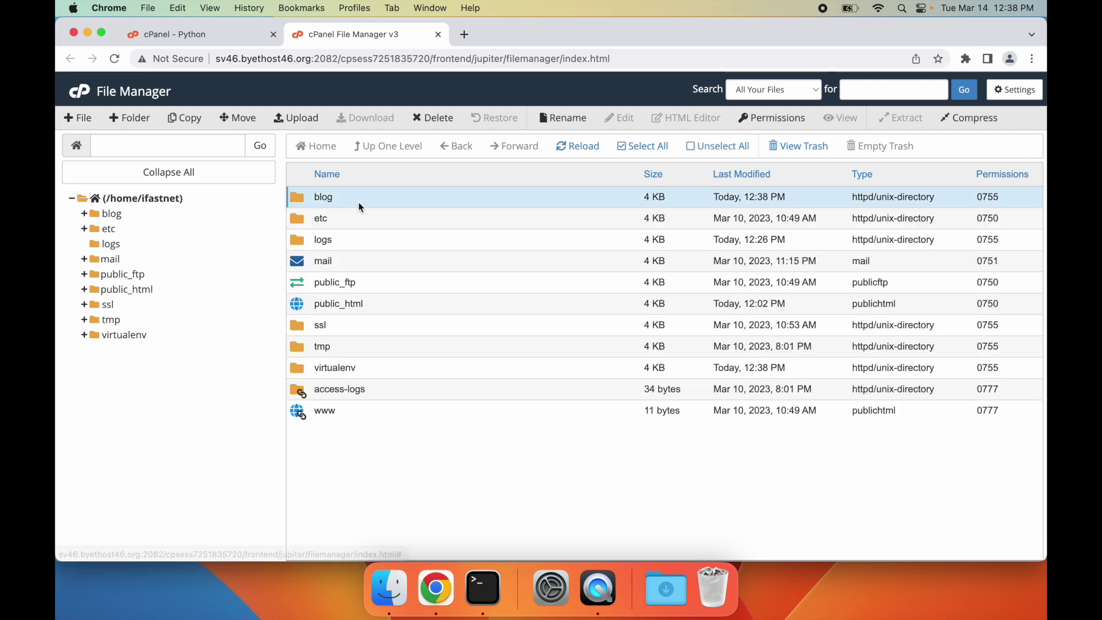
double_click(401, 196)
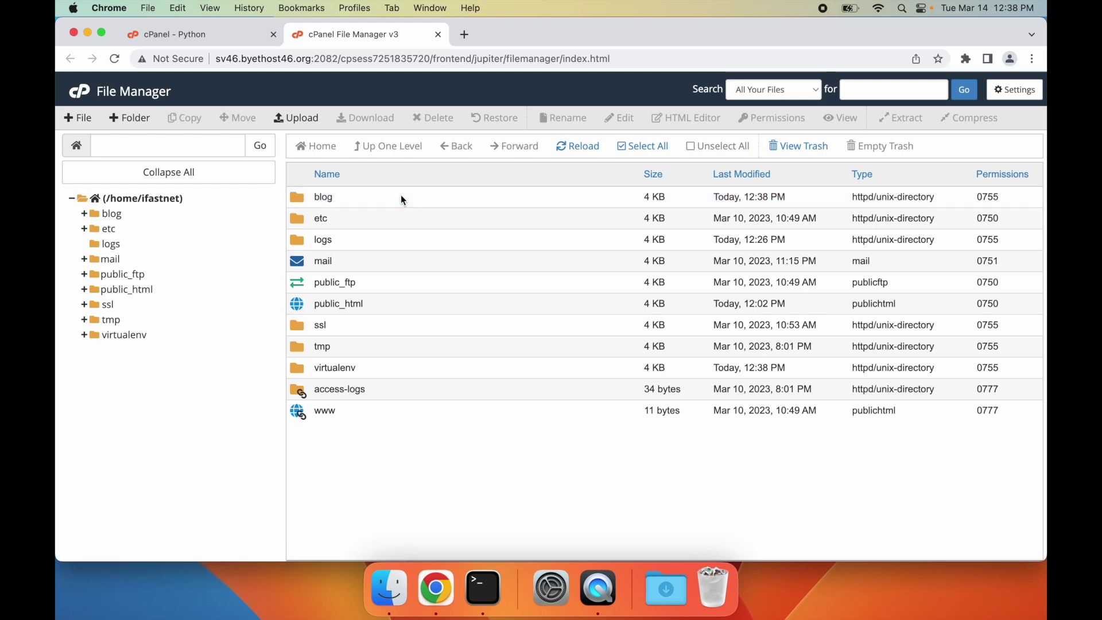
- Open passenger_wsgi.py in the editor and view its 'It works!' message
left_click(444, 247)
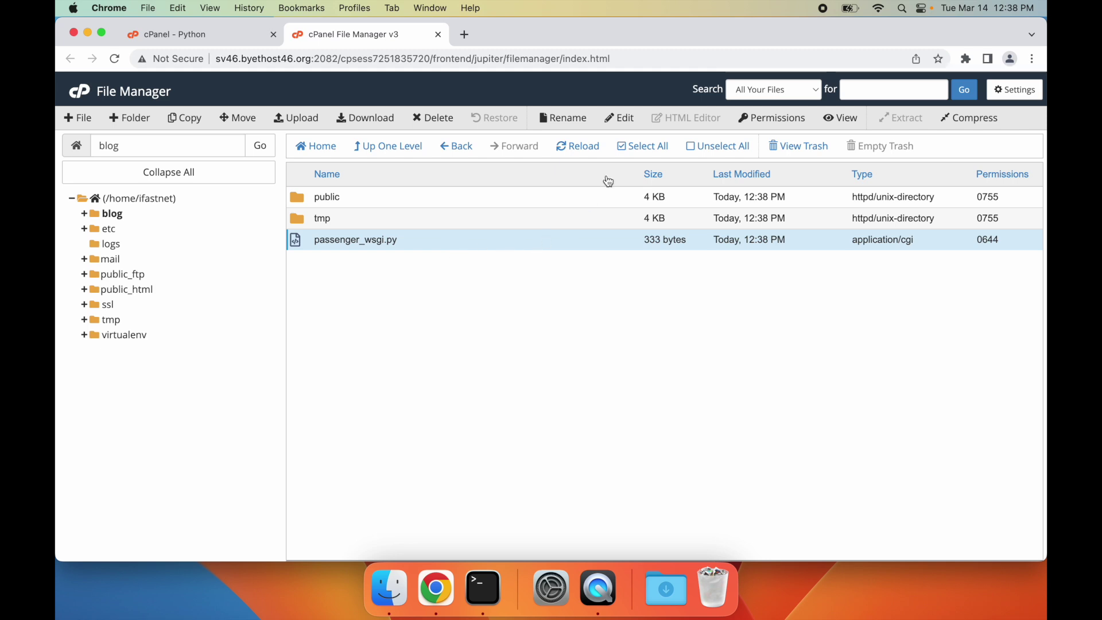
left_click(621, 117)
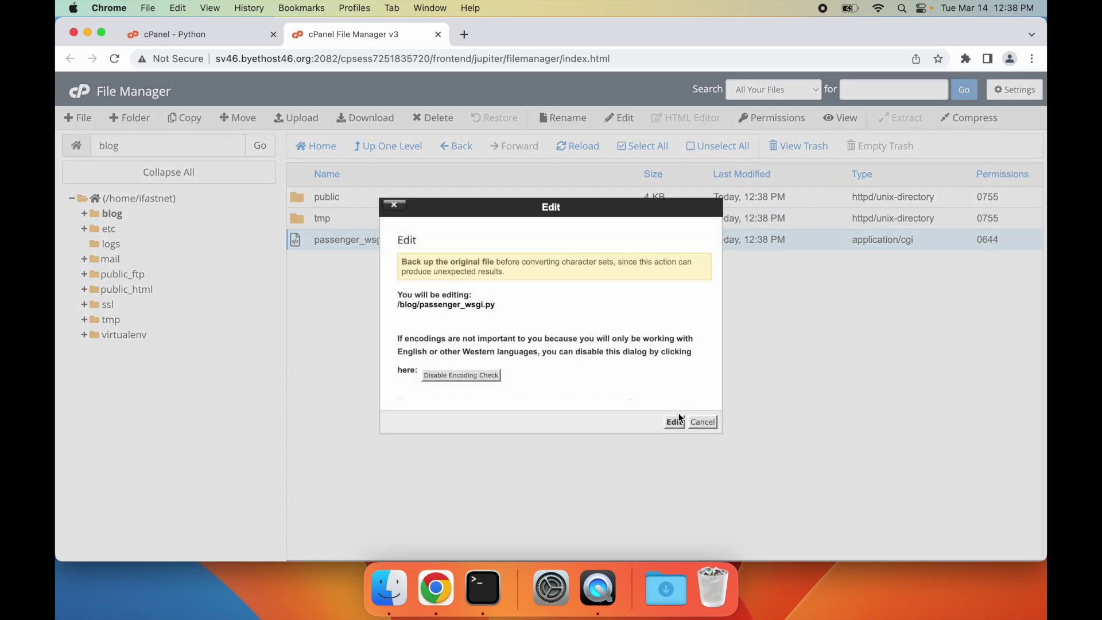
left_click(674, 421)
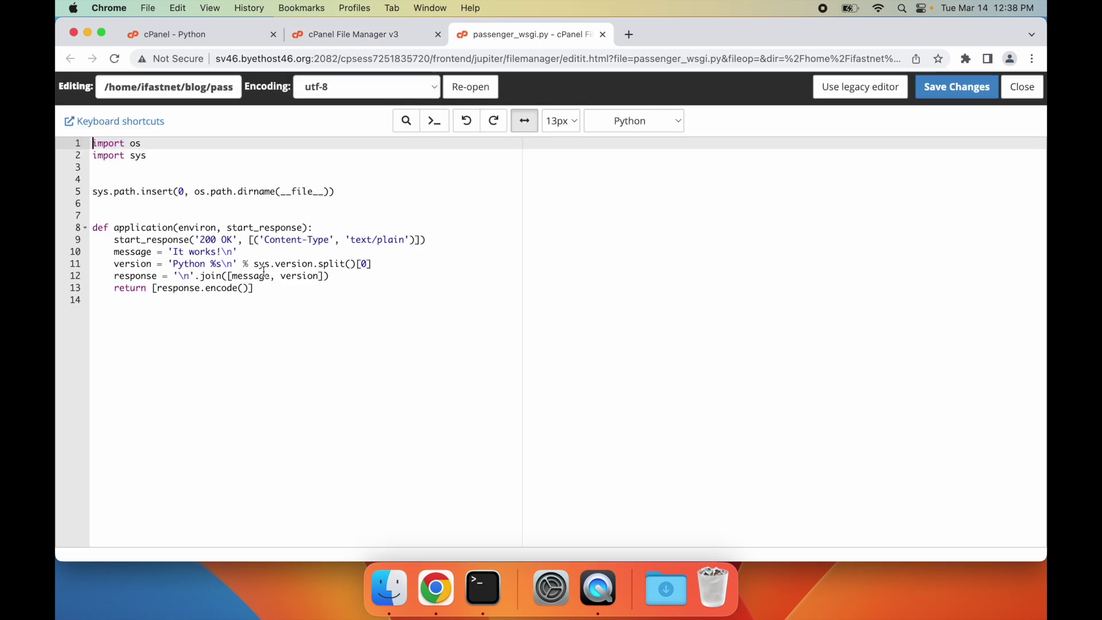
left_click_drag(174, 252, 313, 265)
left_click(317, 339)
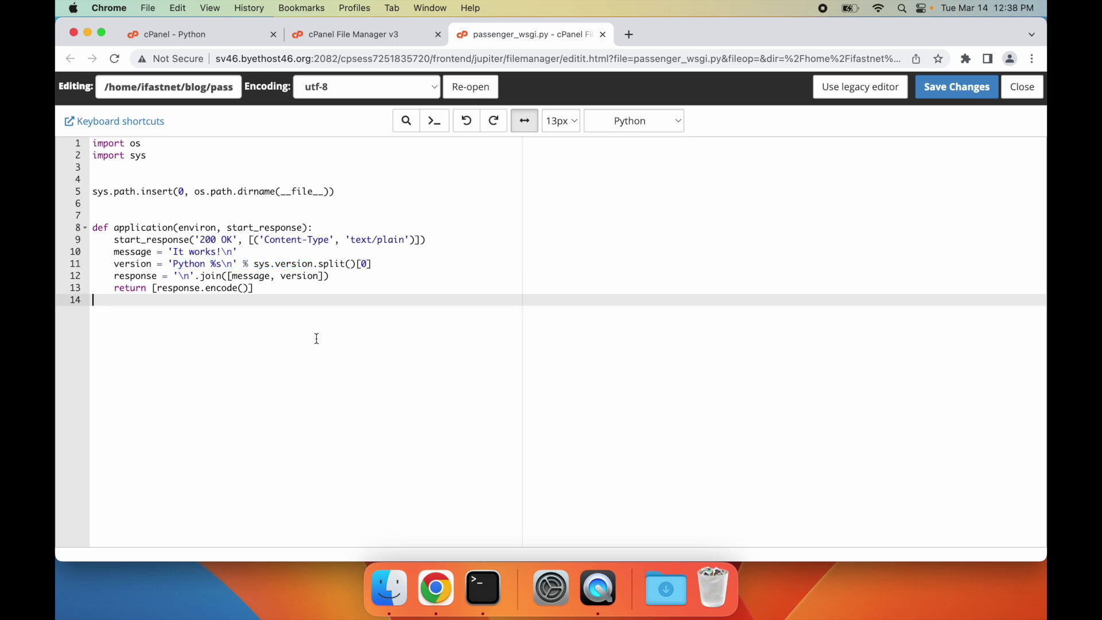
- Load ifastnet.webs.nf in a new tab, showing 'It works!' and Python 3.10.9
left_click(627, 30)
type("ifas")
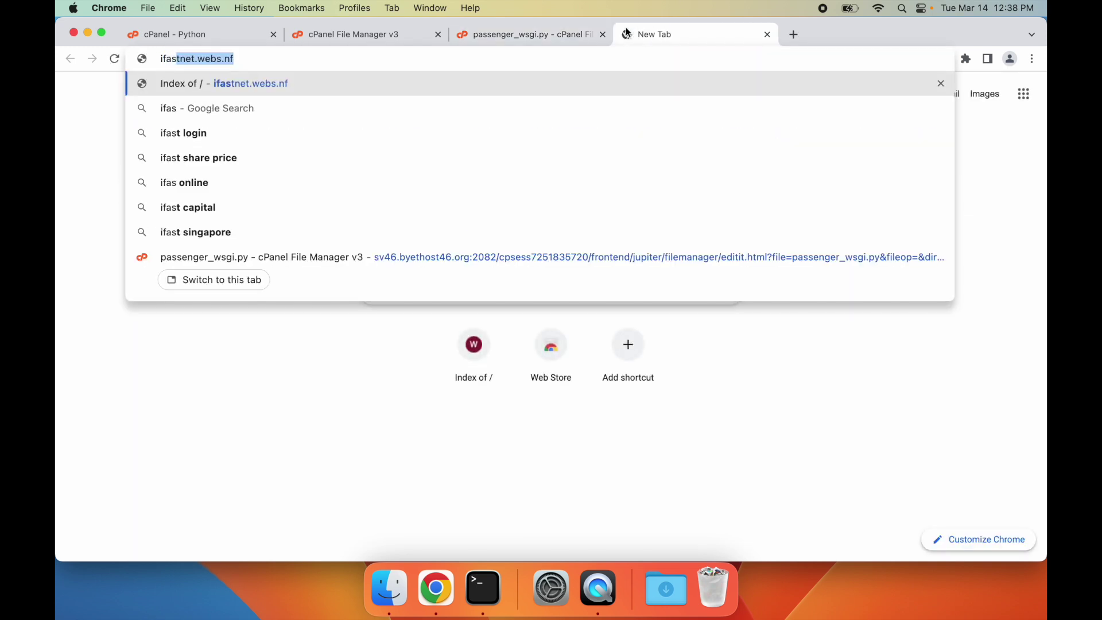
key("Return")
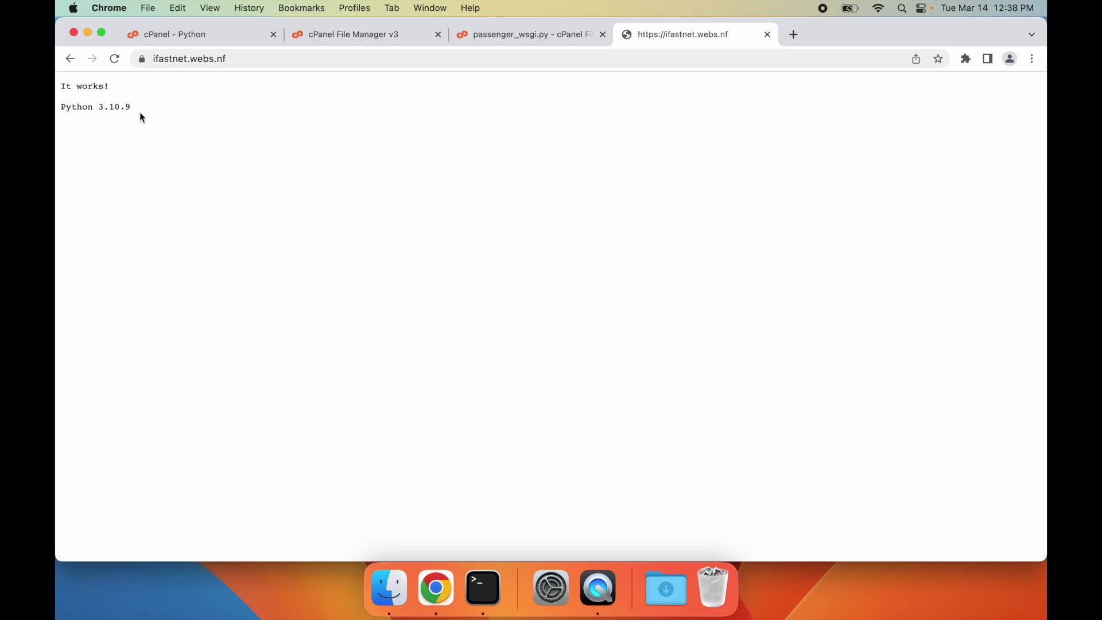
left_click_drag(175, 126, 57, 66)
left_click(144, 150)
- Close the passenger_wsgi.py editor and return to the Python app page
left_click(532, 35)
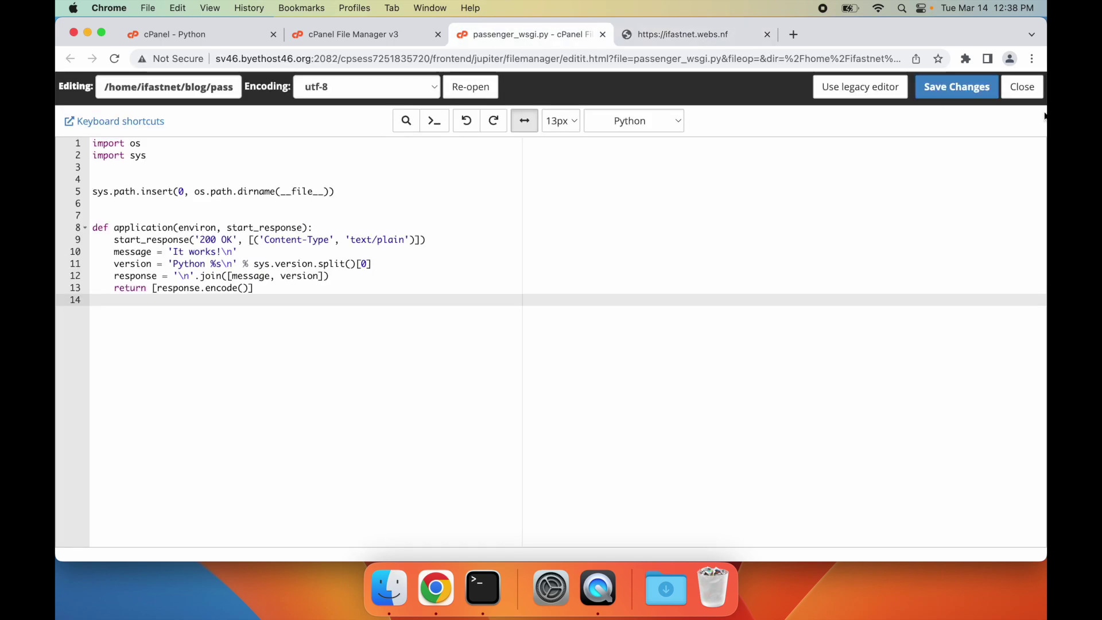
left_click(1020, 88)
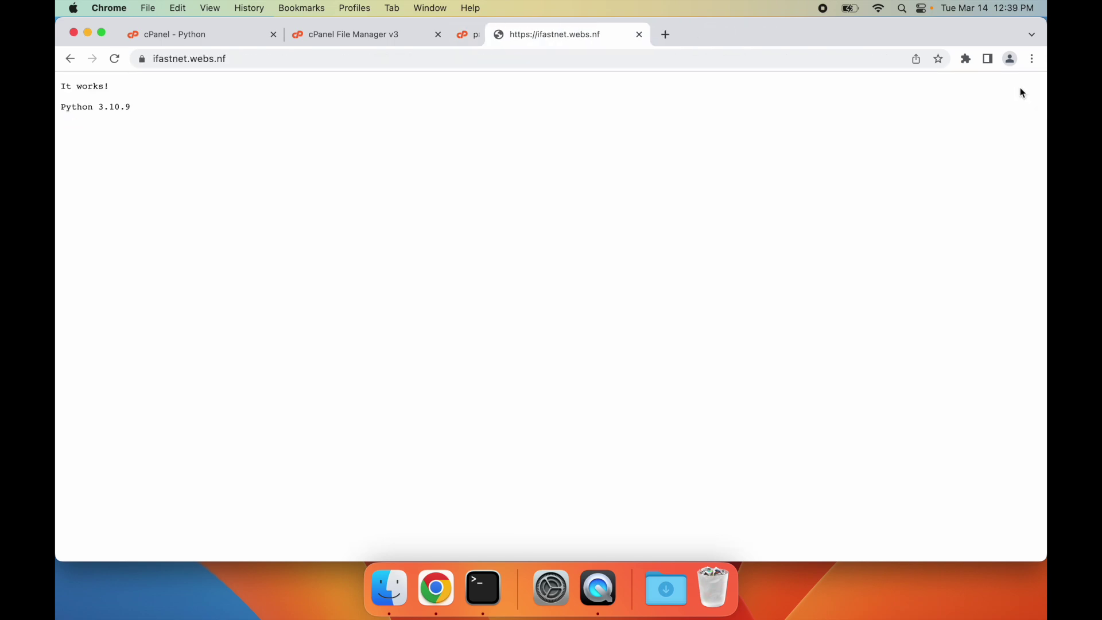
left_click(215, 32)
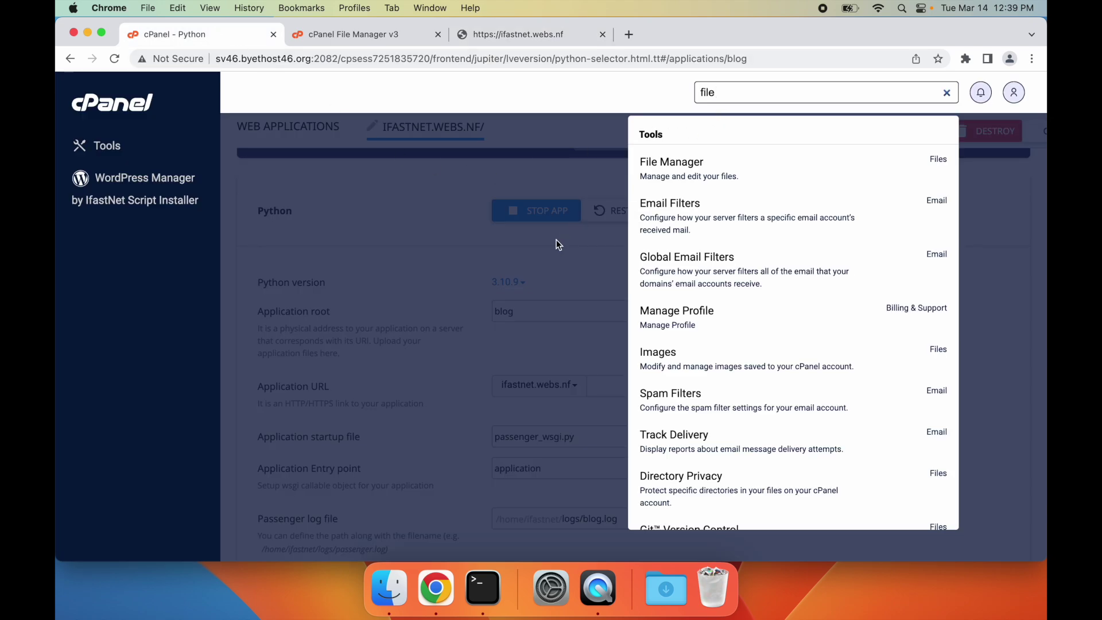
- Copy the blog app's virtual environment activation command
left_click(546, 256)
scroll(762, 244, "up", 3)
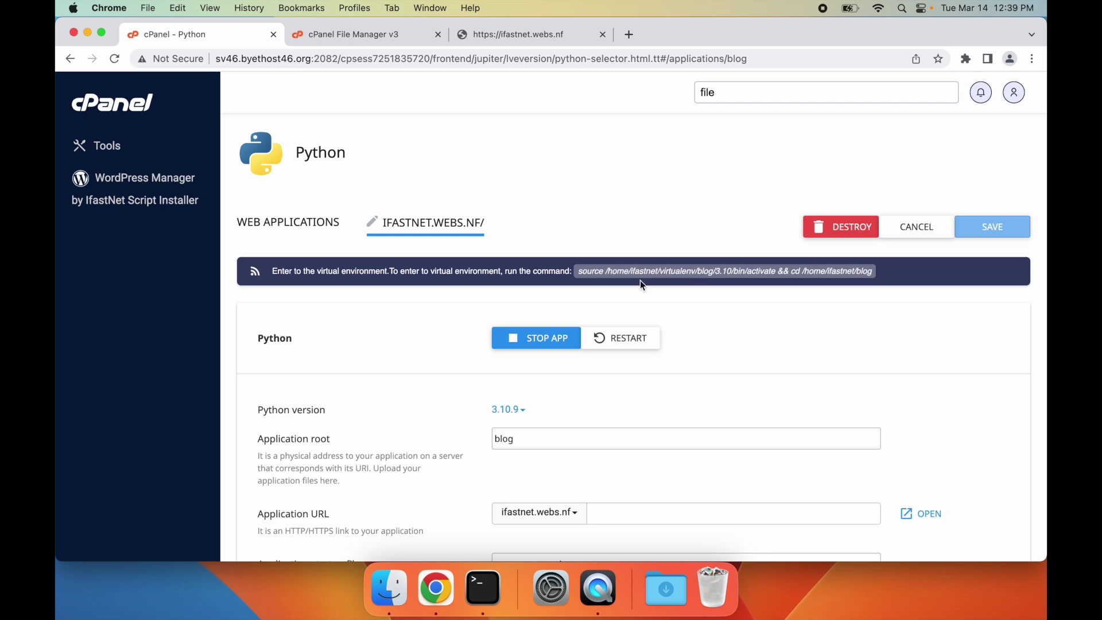
left_click(697, 277)
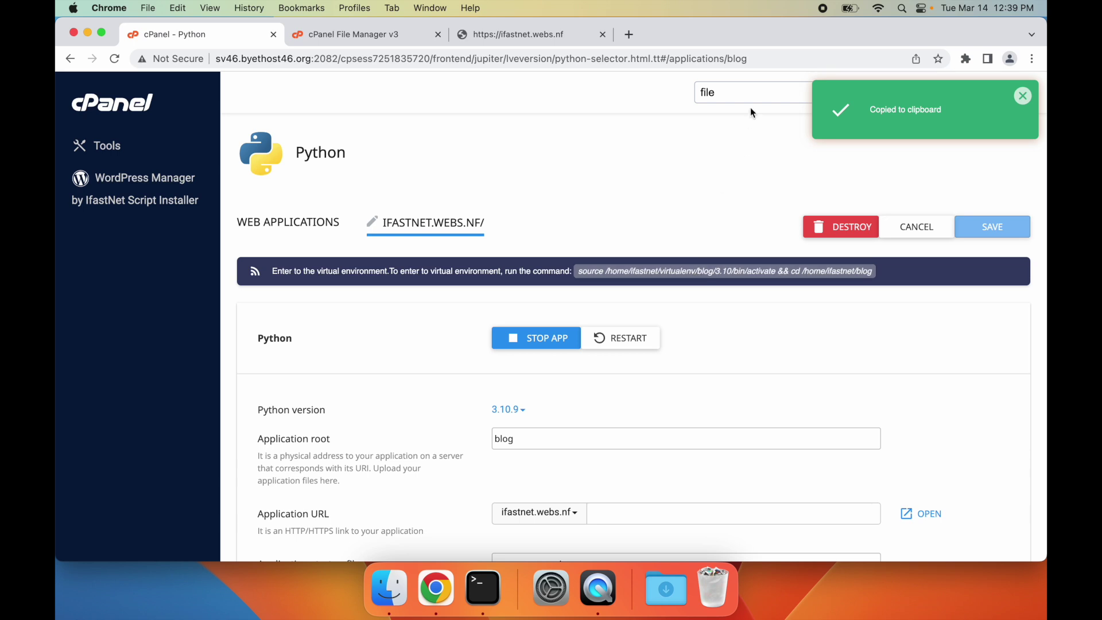
- Replace the tool search text with 'term' to list Terminal
left_click(740, 92)
double_click(736, 91)
type("term")
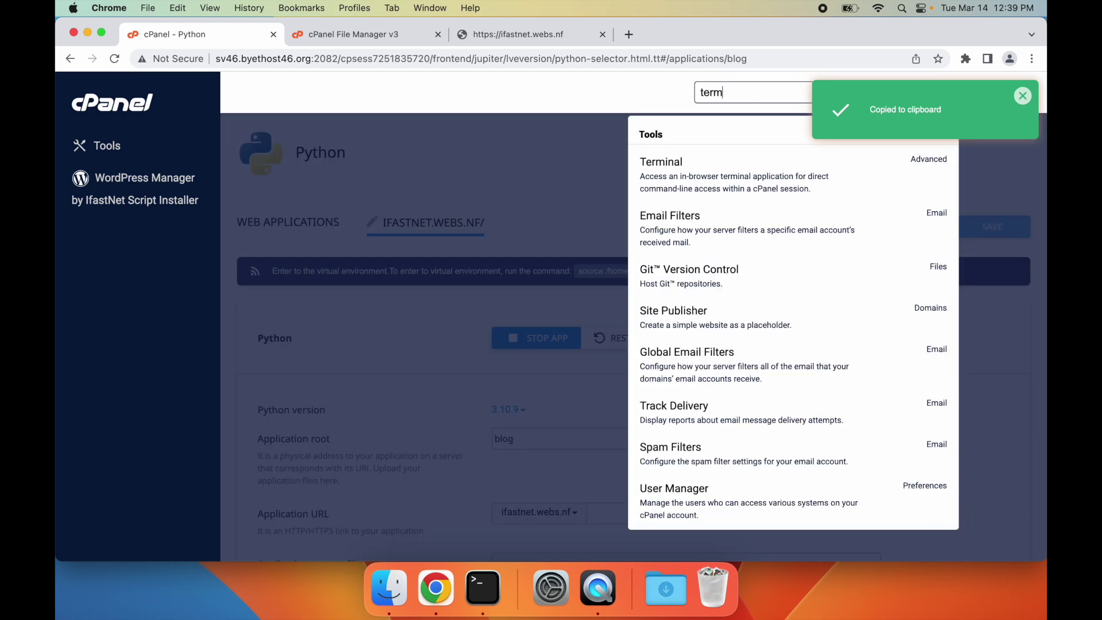
- Activate the blog virtual environment in Terminal using the copied command
left_click(694, 172)
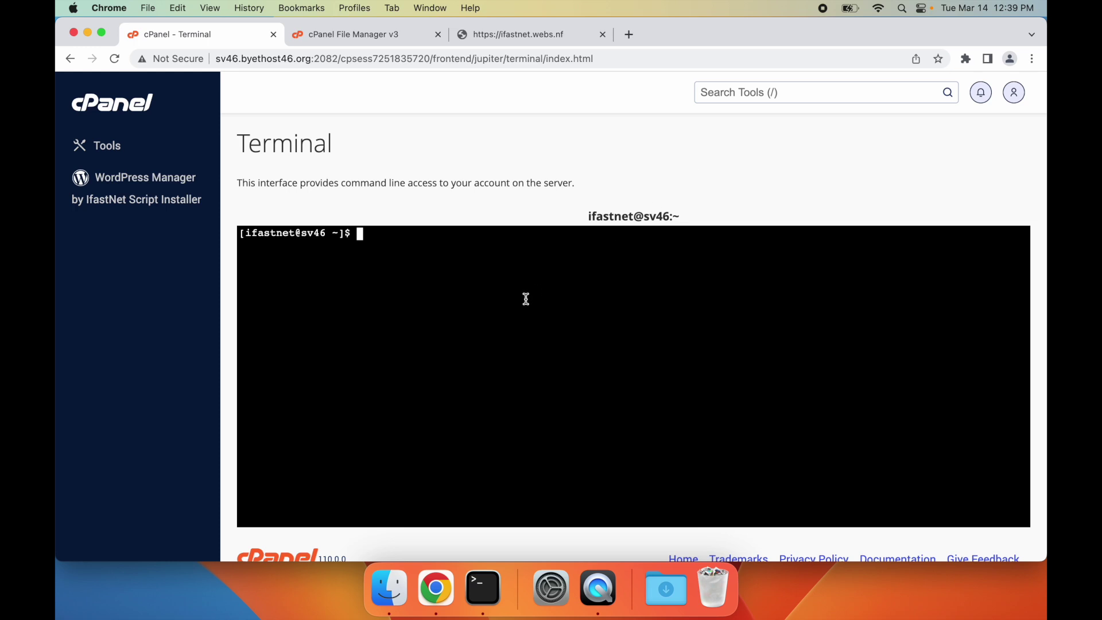
key("super+v")
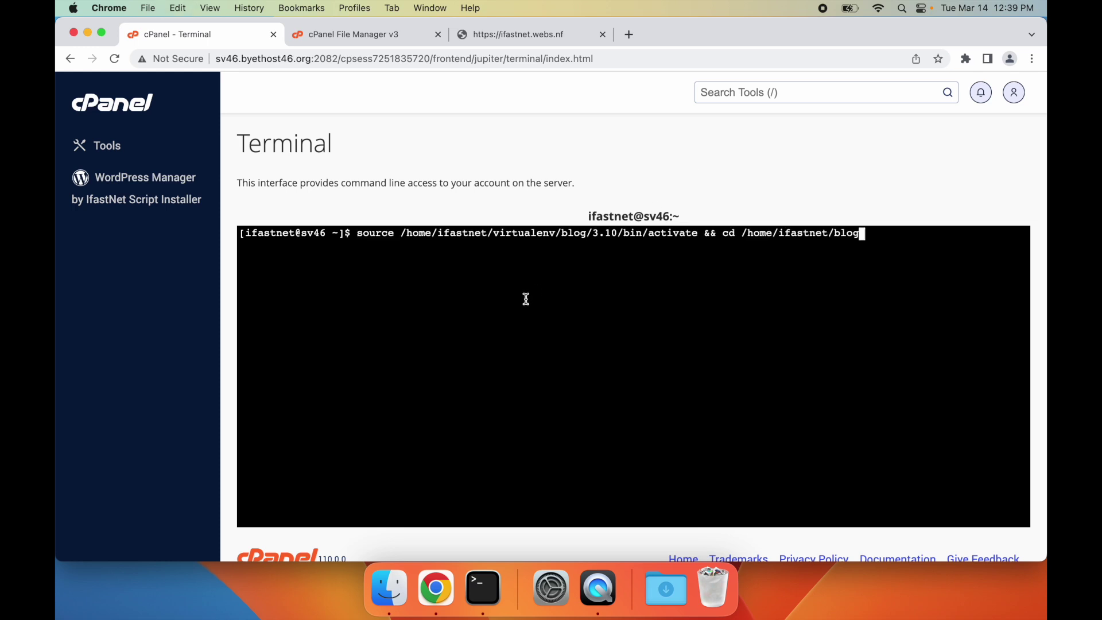
key("Return")
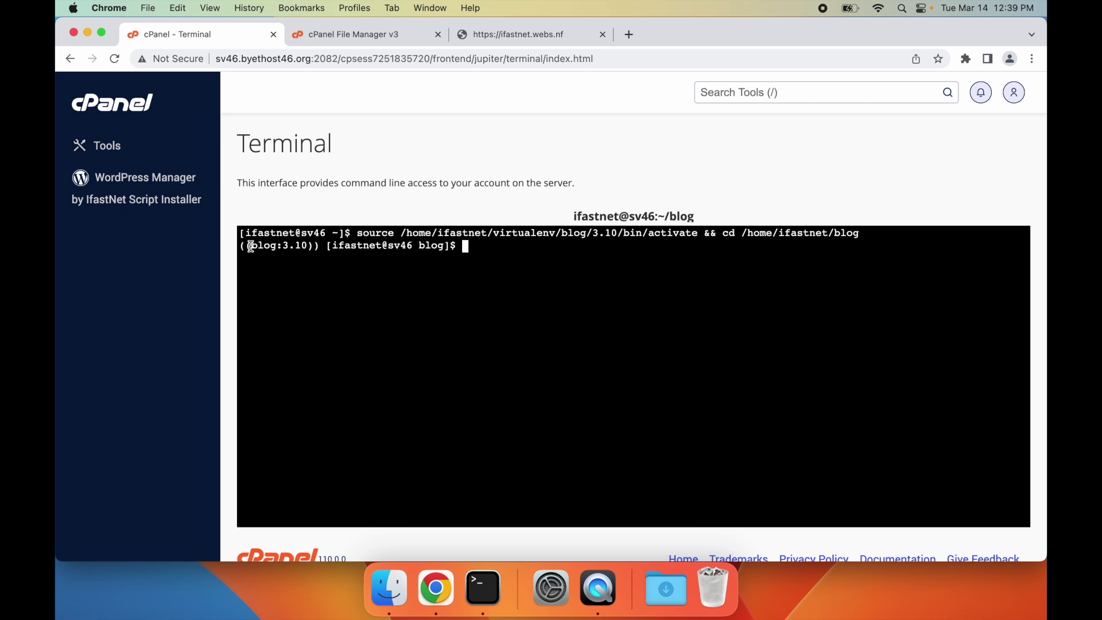
left_click_drag(250, 247, 288, 248)
left_click(325, 252)
- Run pwd and ls to confirm /home/ifastnet/blog and its files
type("pwd")
key("Return")
type("ls")
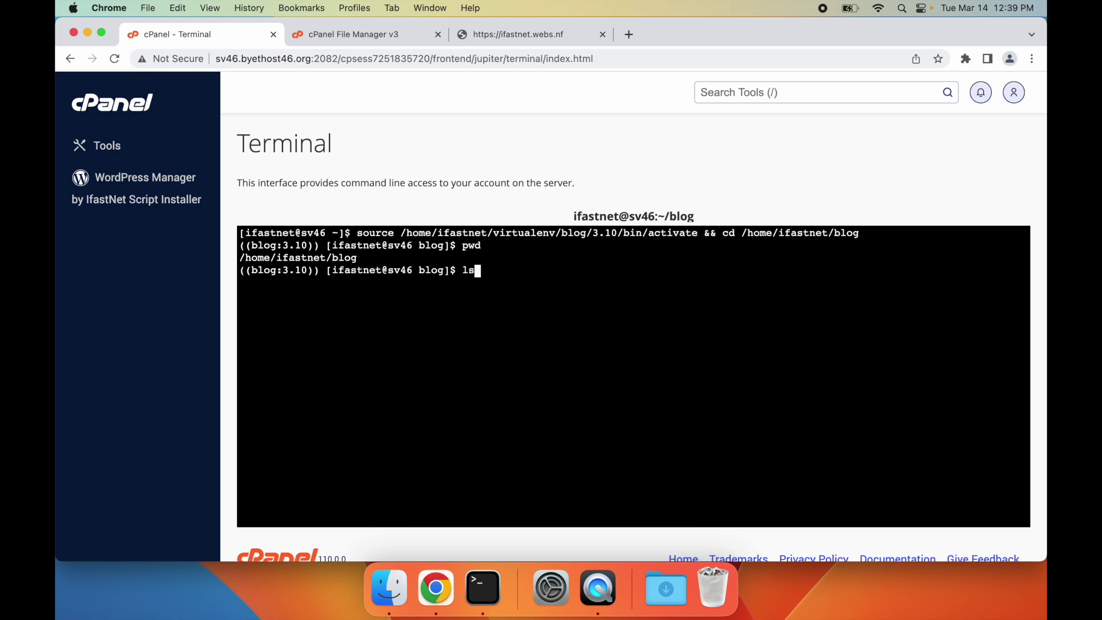
key("Return")
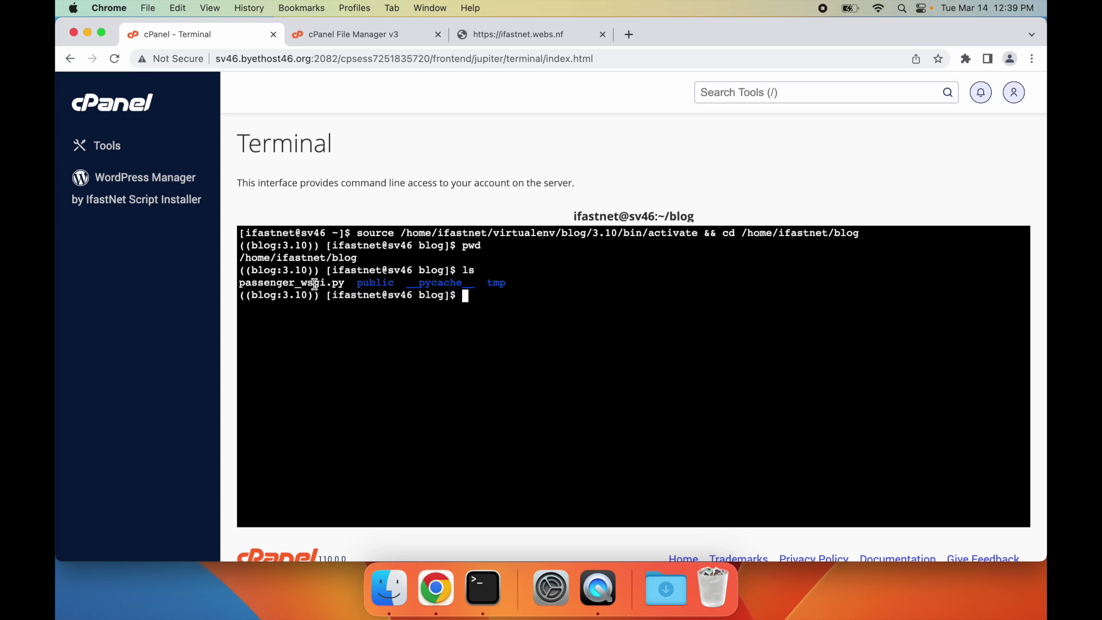
double_click(314, 284)
left_click(426, 302)
- Run 'pip install django', installing Django 4.1.7 with asgiref 3.6.0 and sqlparse 0.4.3
type("pip install django")
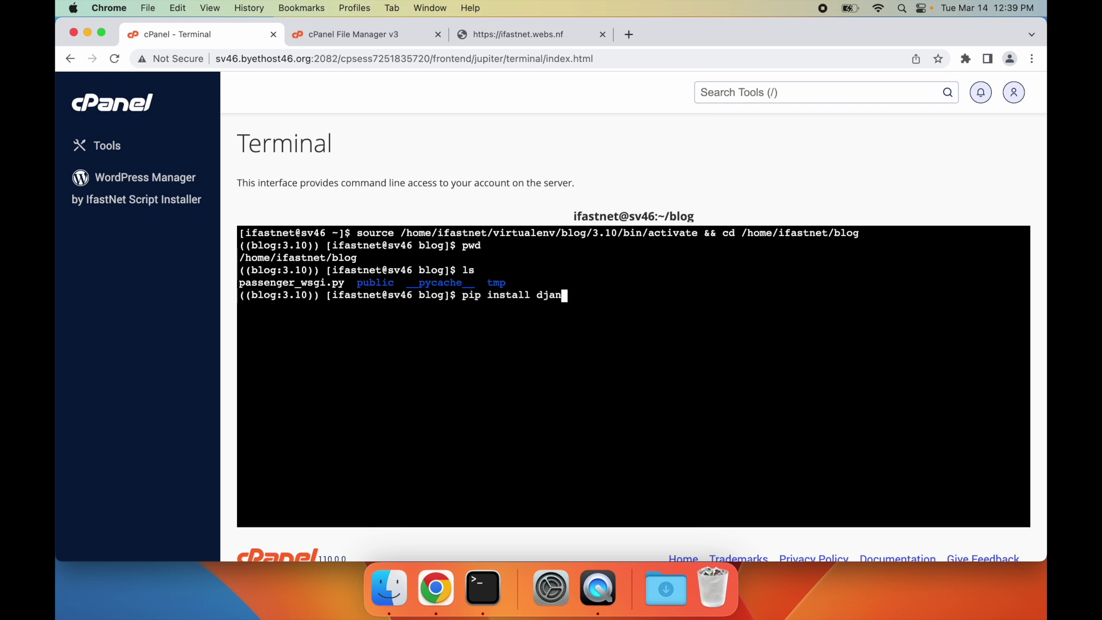
key("Return")
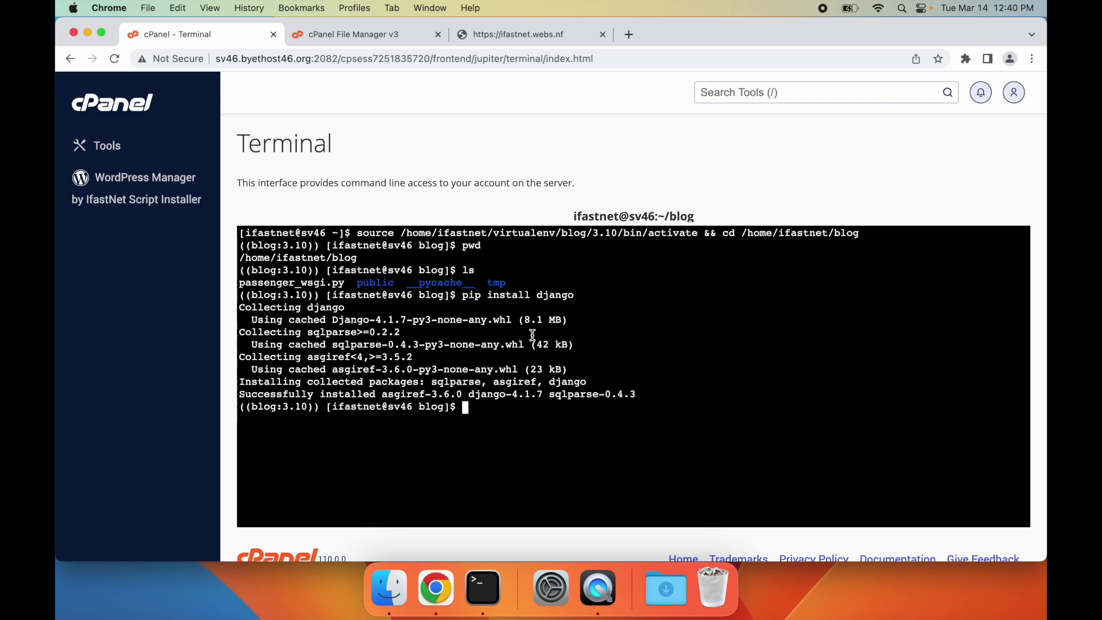
double_click(280, 394)
left_click_drag(310, 395, 357, 393)
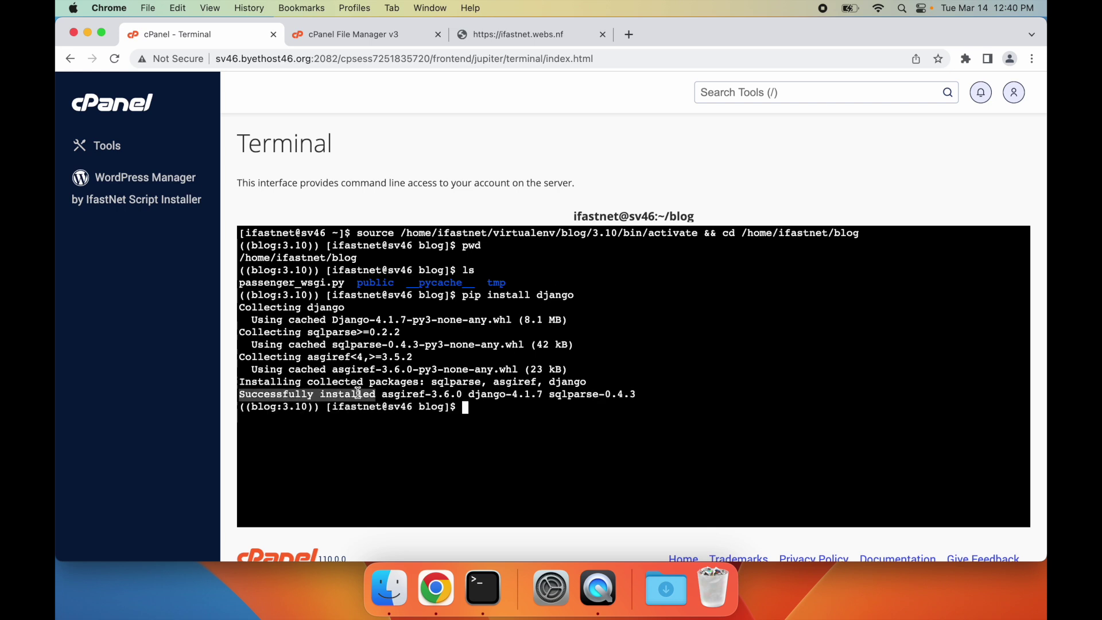
left_click(507, 411)
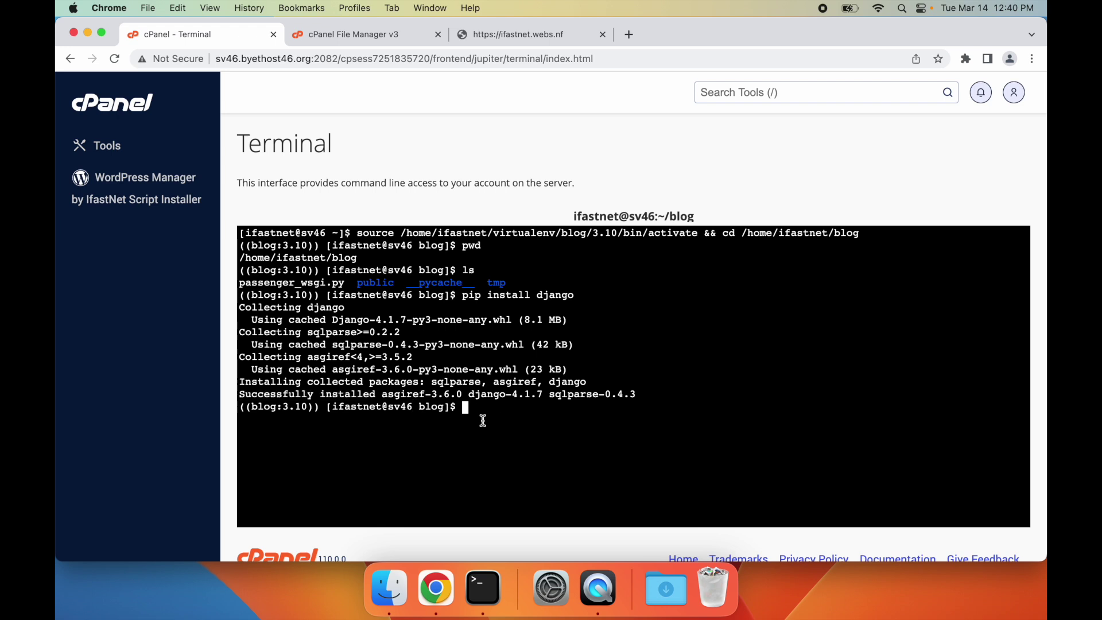
- Run 'django-admin startproject blog .' and list the folder showing blog and manage.py
type("django-admin s")
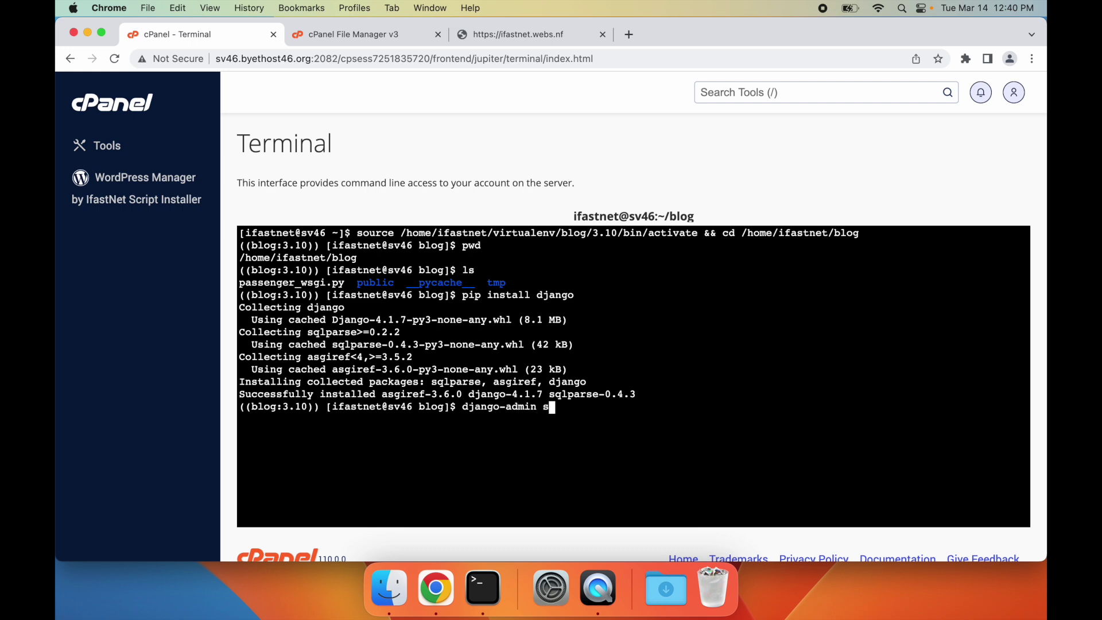
type("tartproject ")
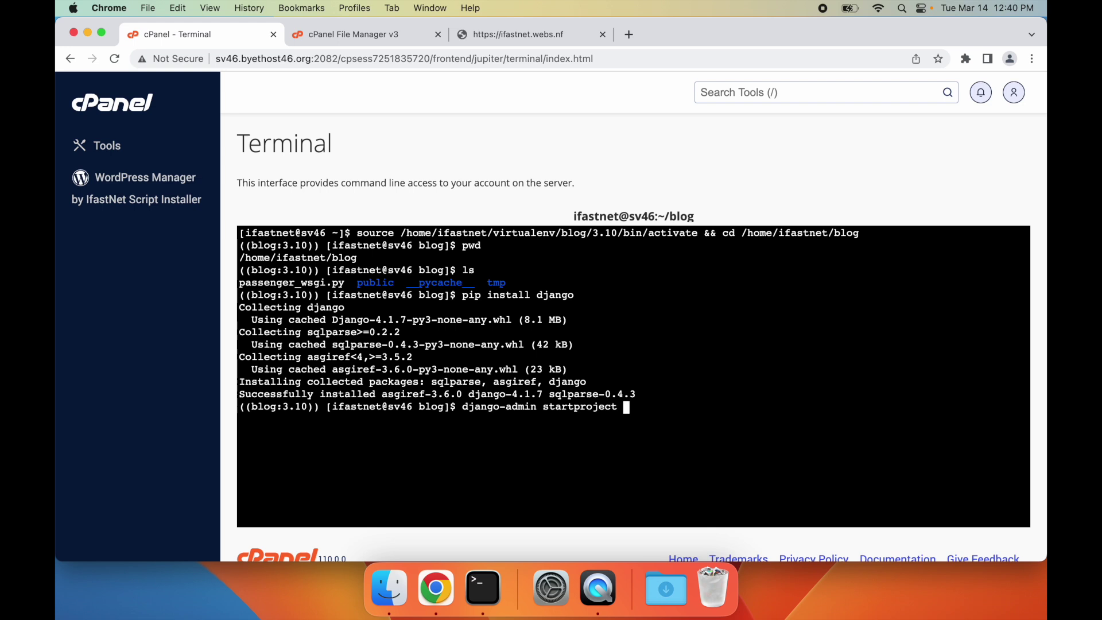
type("blog")
left_click_drag(331, 258, 356, 258)
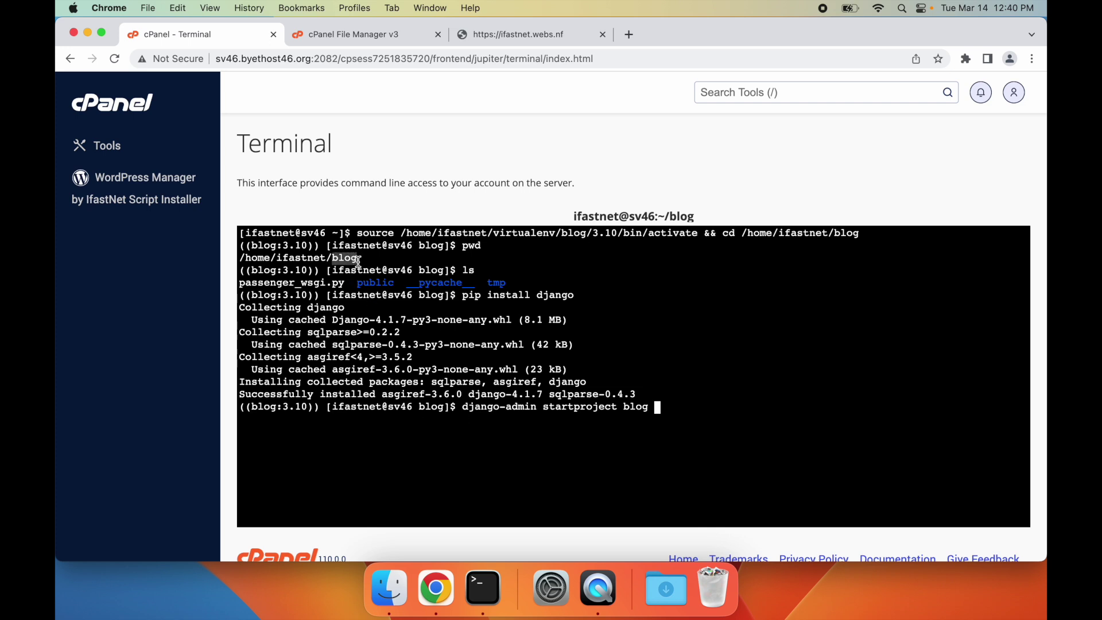
left_click(307, 285)
type(".")
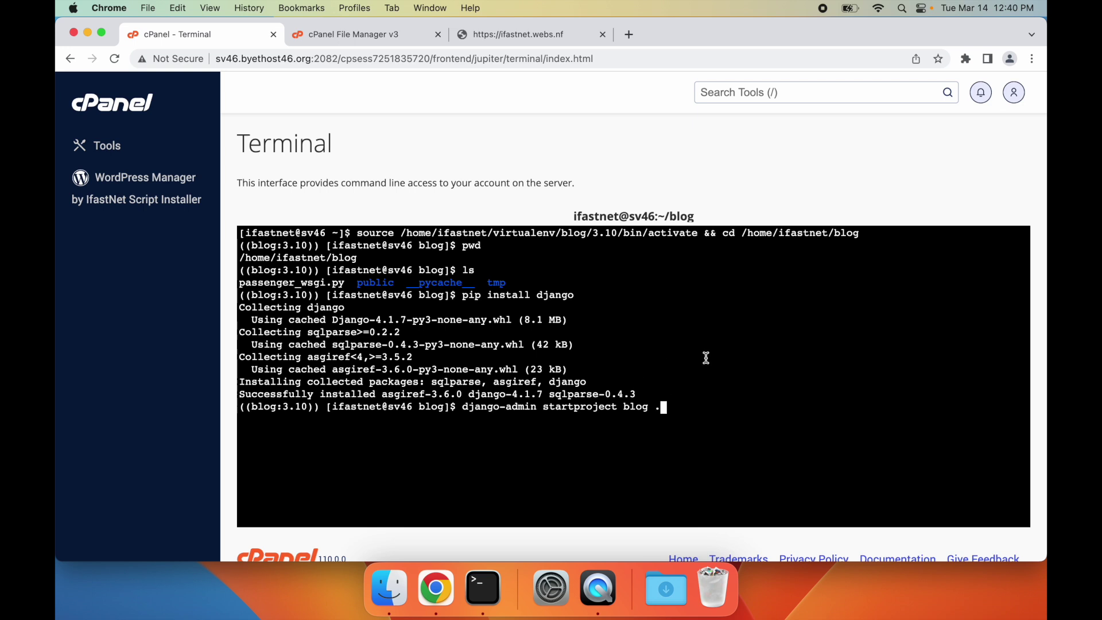
double_click(428, 407)
left_click(430, 431)
key("Return")
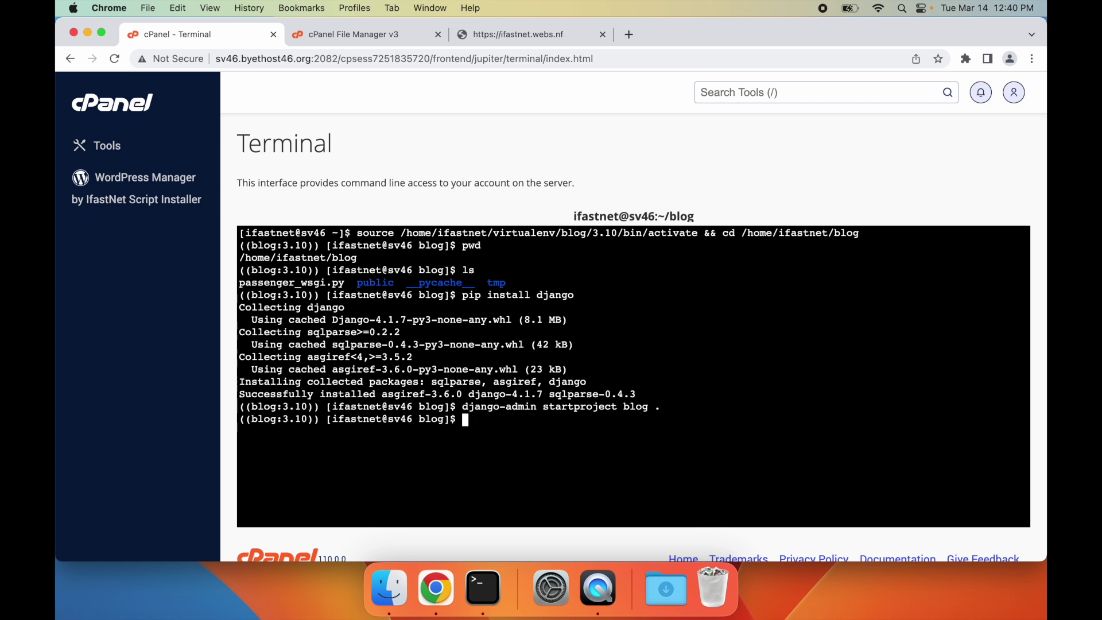
type("ls")
key("Return")
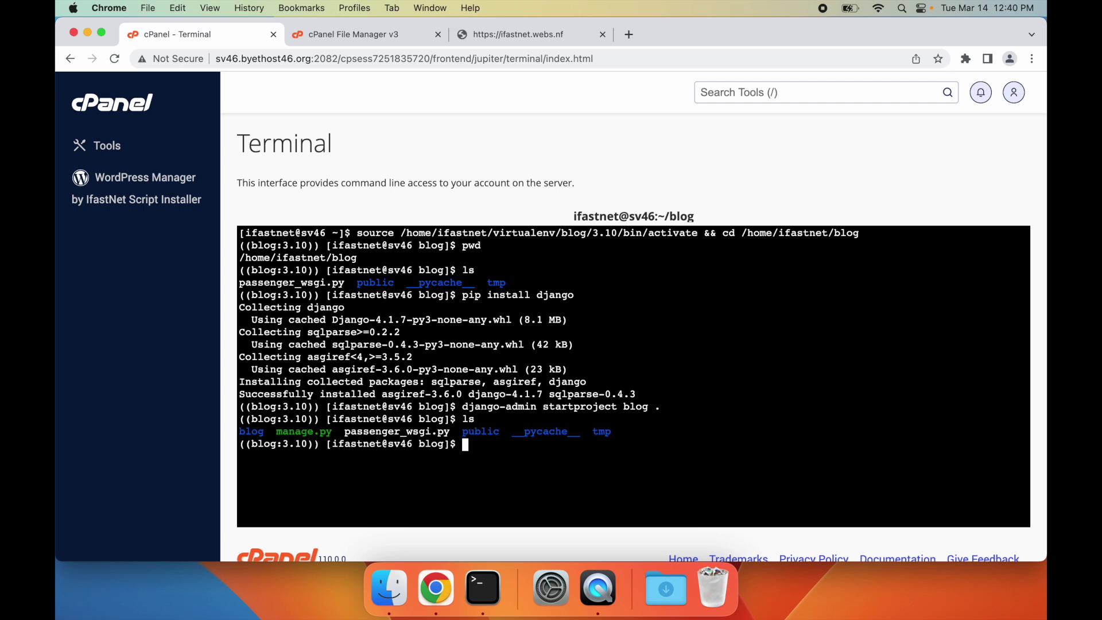
- Run 'ls blog' to see asgi.py, __init__.py, settings.py, urls.py and wsgi.py
double_click(300, 431)
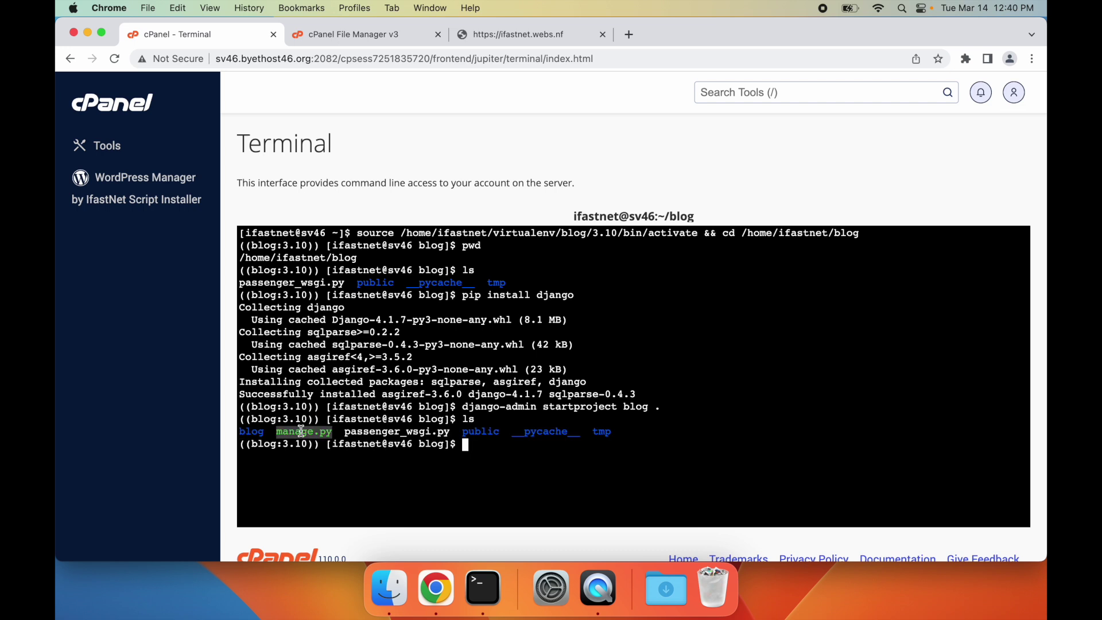
double_click(253, 431)
type("l")
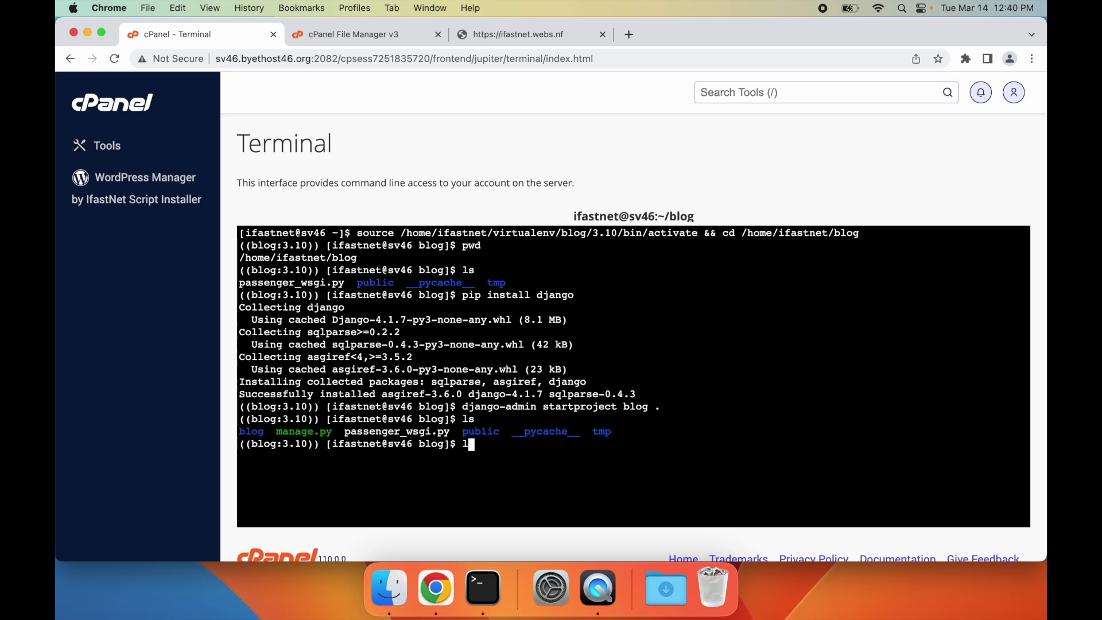
type("s blog")
key("Return")
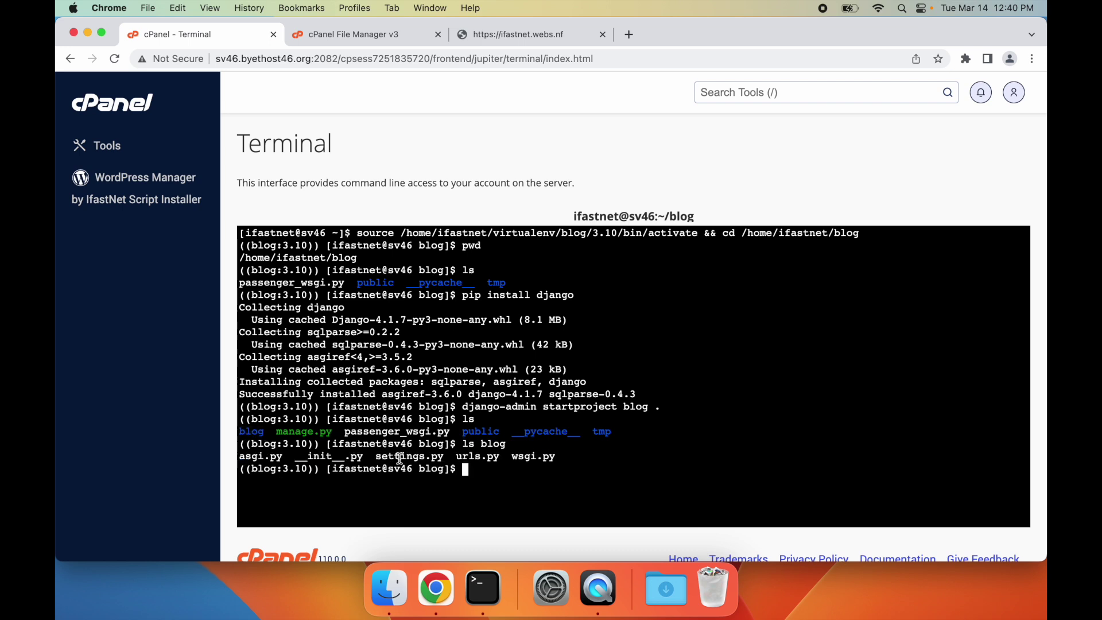
double_click(404, 456)
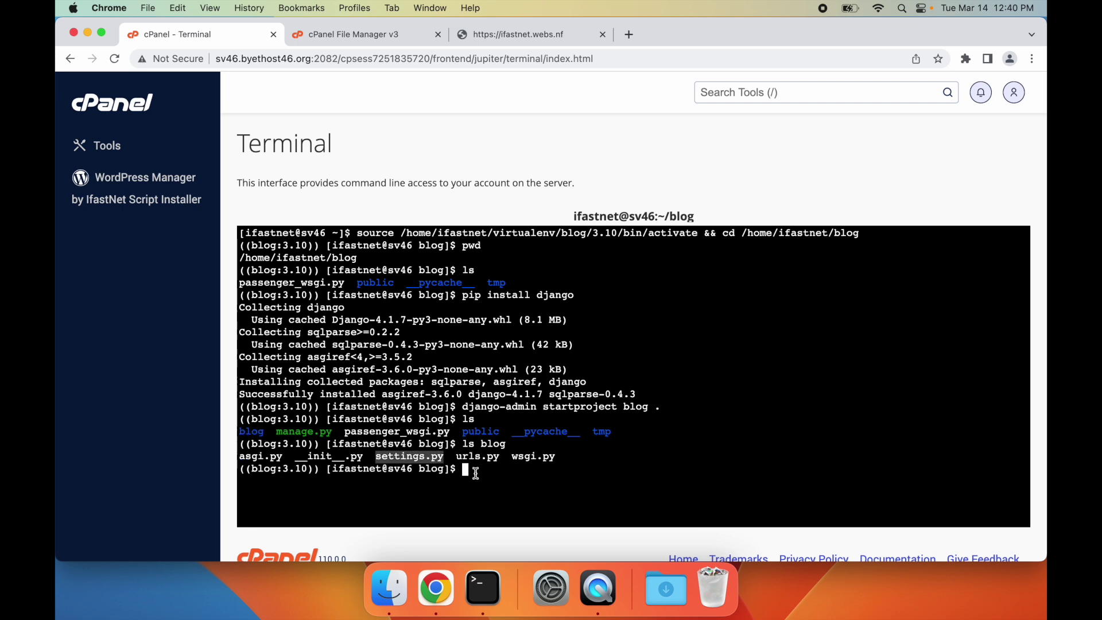
double_click(536, 457)
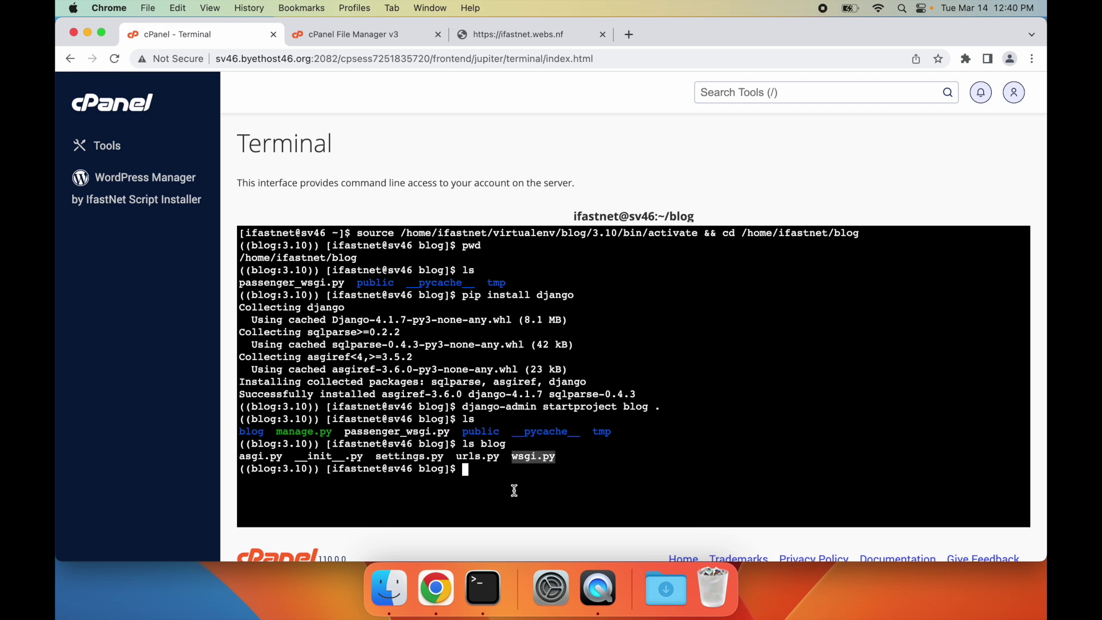
left_click(536, 462)
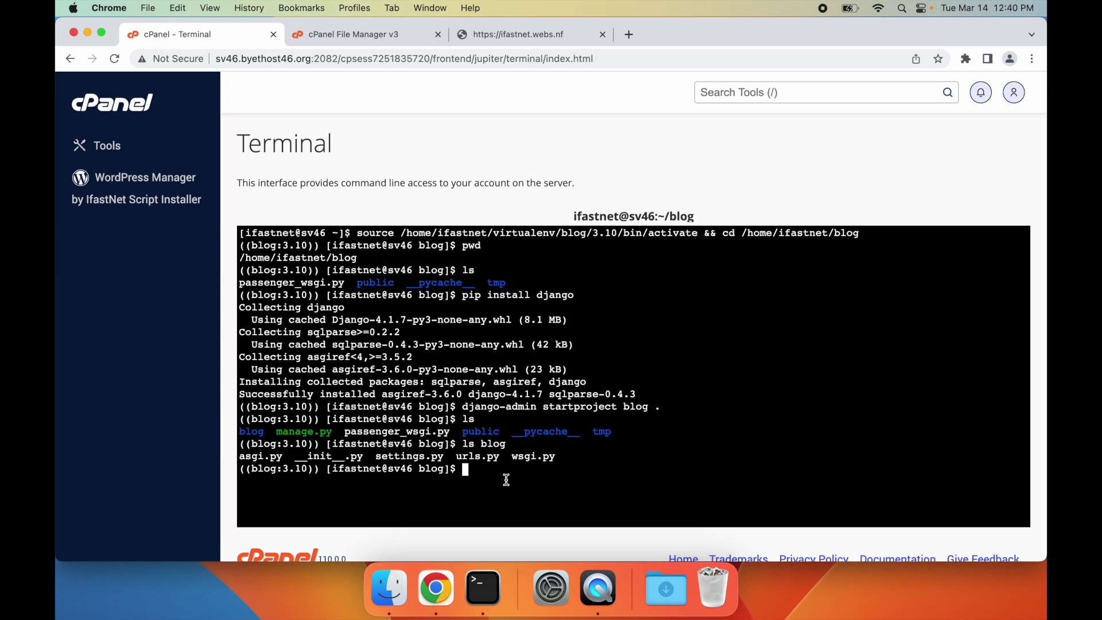
- Reopen the blog Python app's settings in a new tab to view its passenger_wsgi.py startup file
left_click(116, 115, "super")
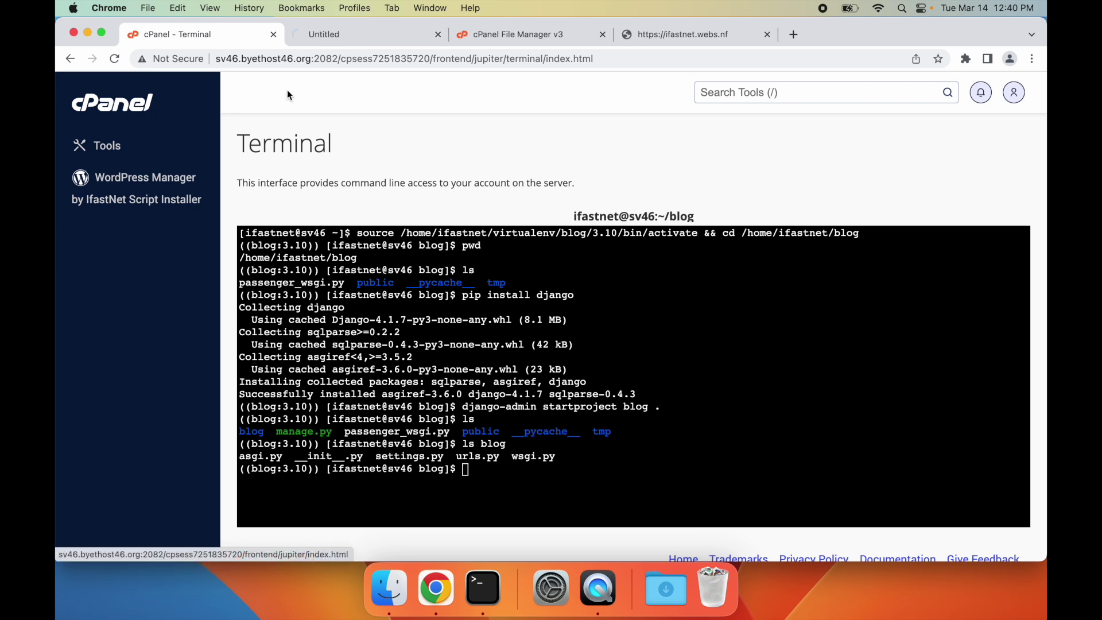
left_click(354, 33)
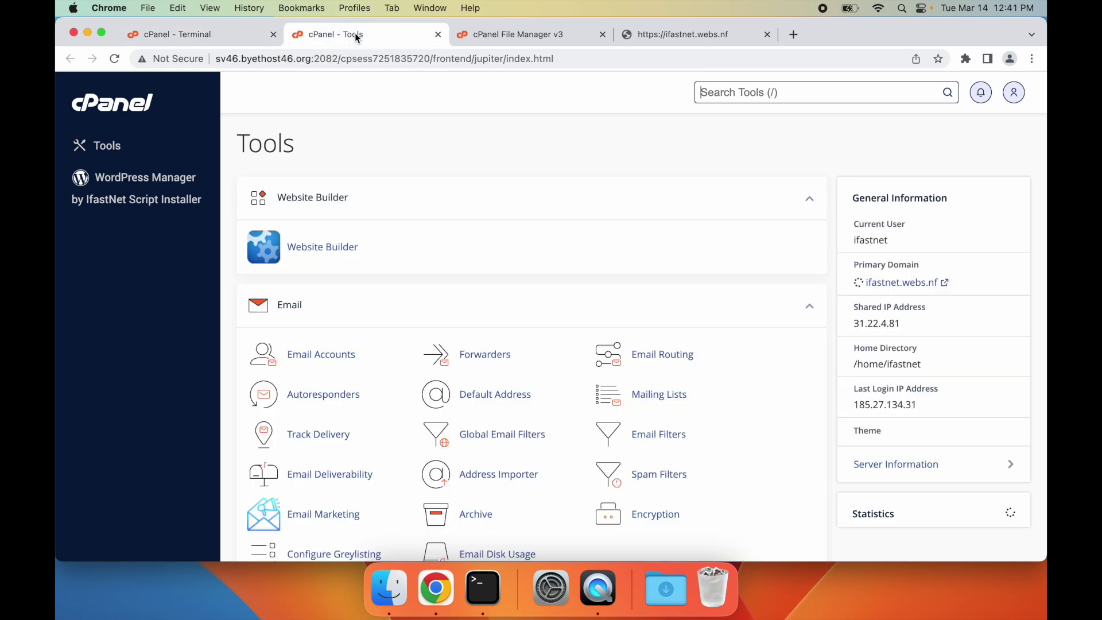
type("/pyth")
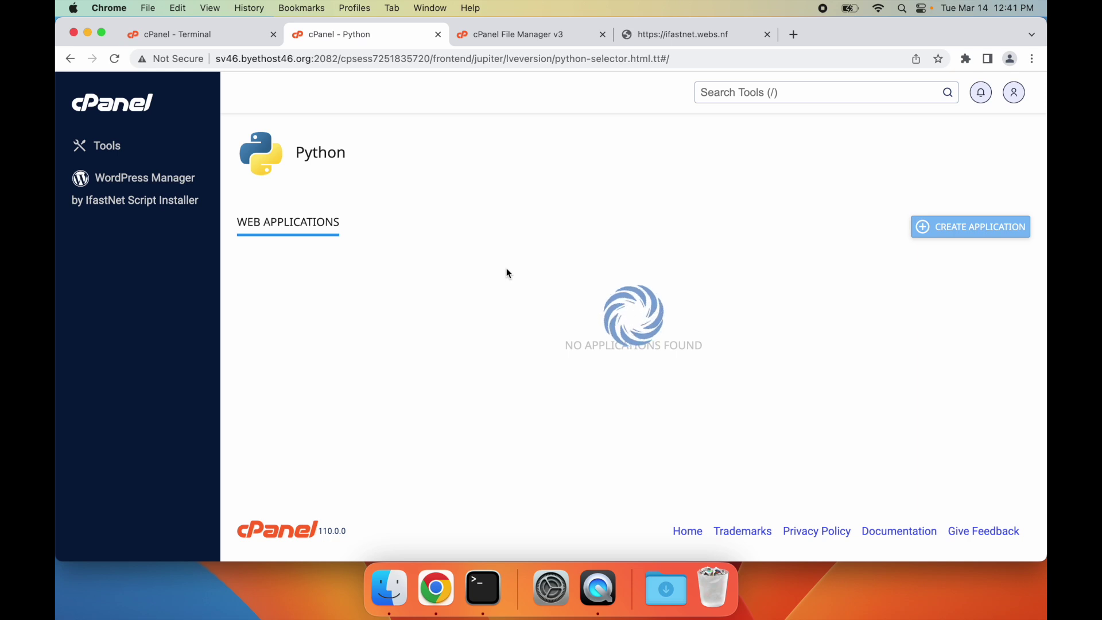
left_click(849, 309)
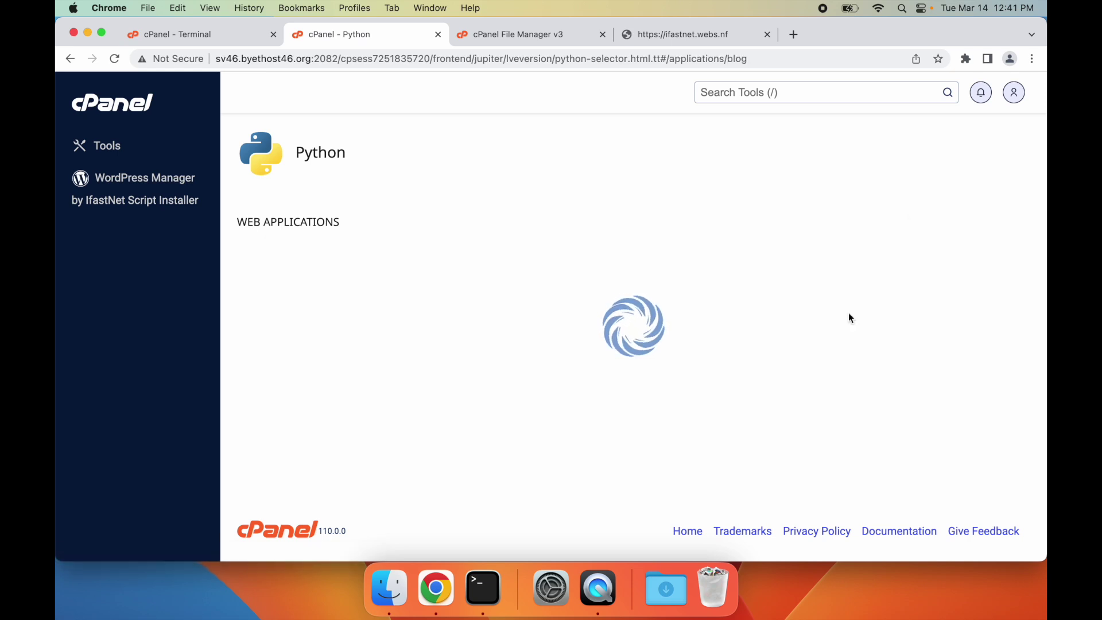
scroll(848, 318, "down", 3)
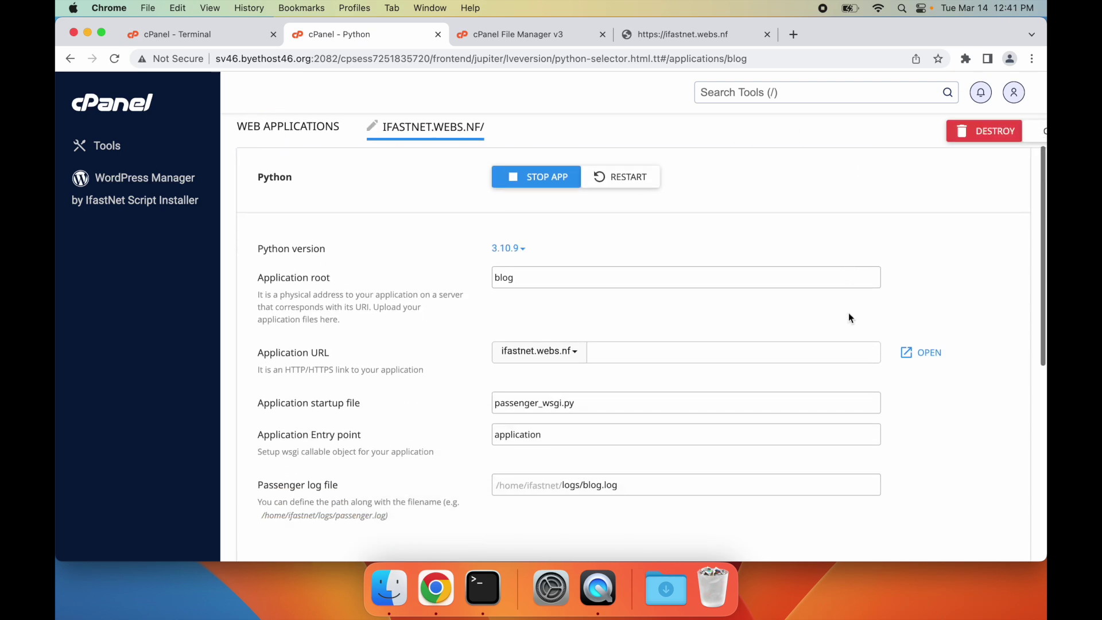
left_click(632, 392)
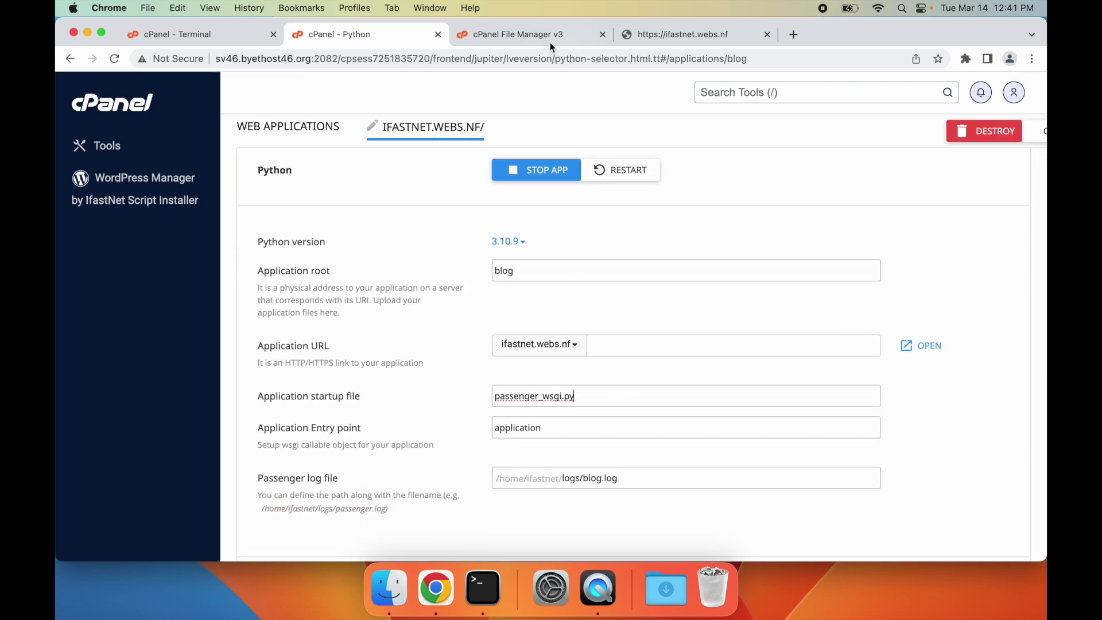
left_click(531, 36)
- Refresh the blog folder and open the inner blog project folder to locate wsgi.py
left_click(577, 145)
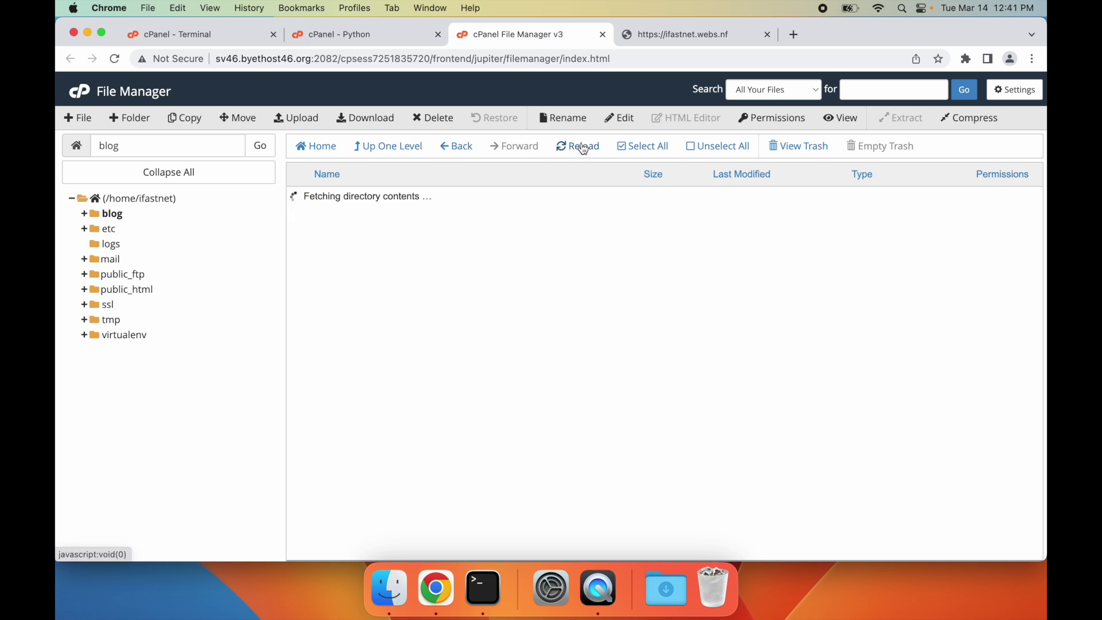
left_click(385, 307)
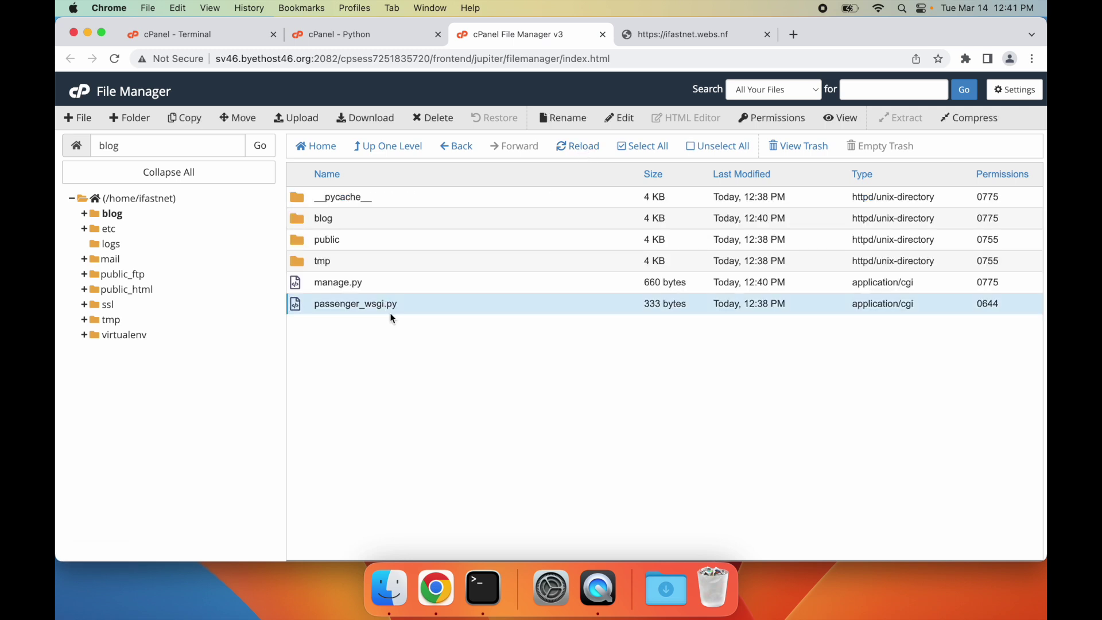
double_click(344, 216)
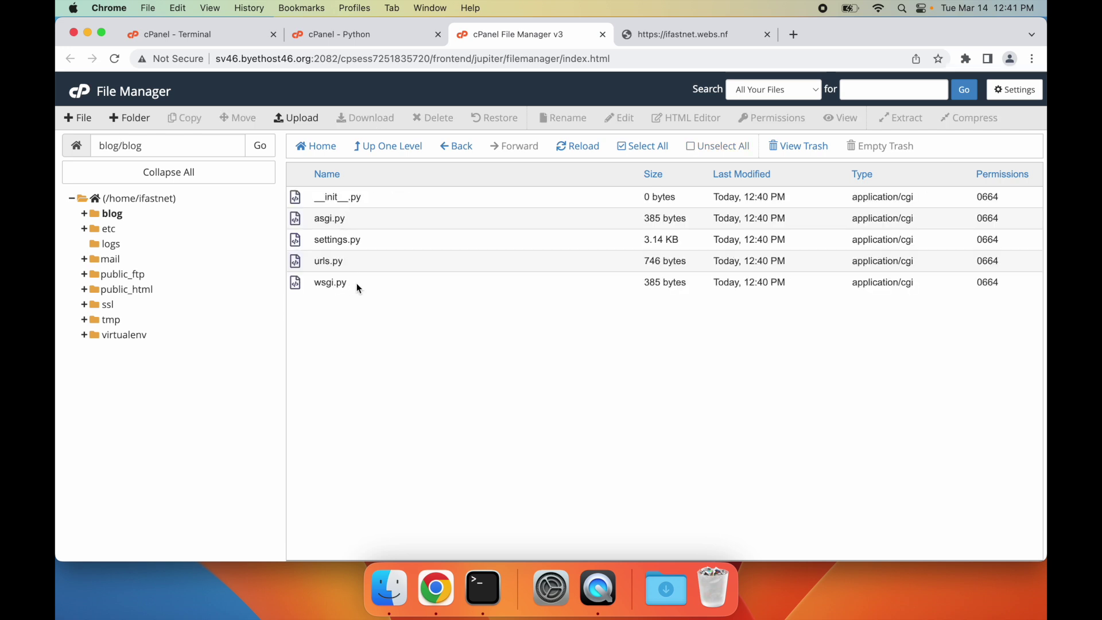
left_click(357, 286)
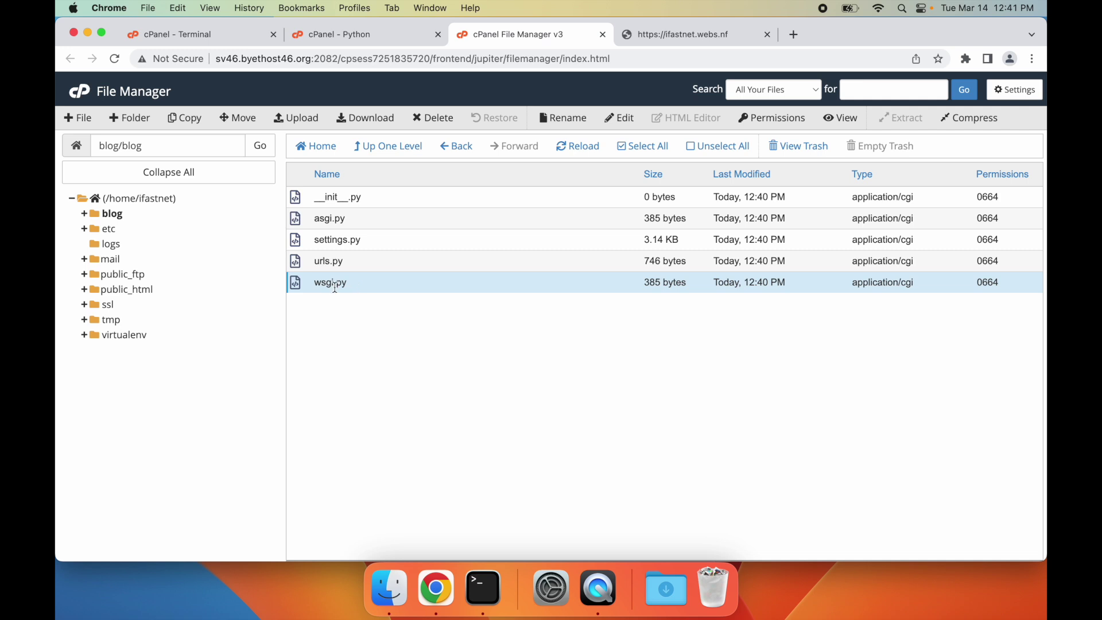
left_click(360, 33)
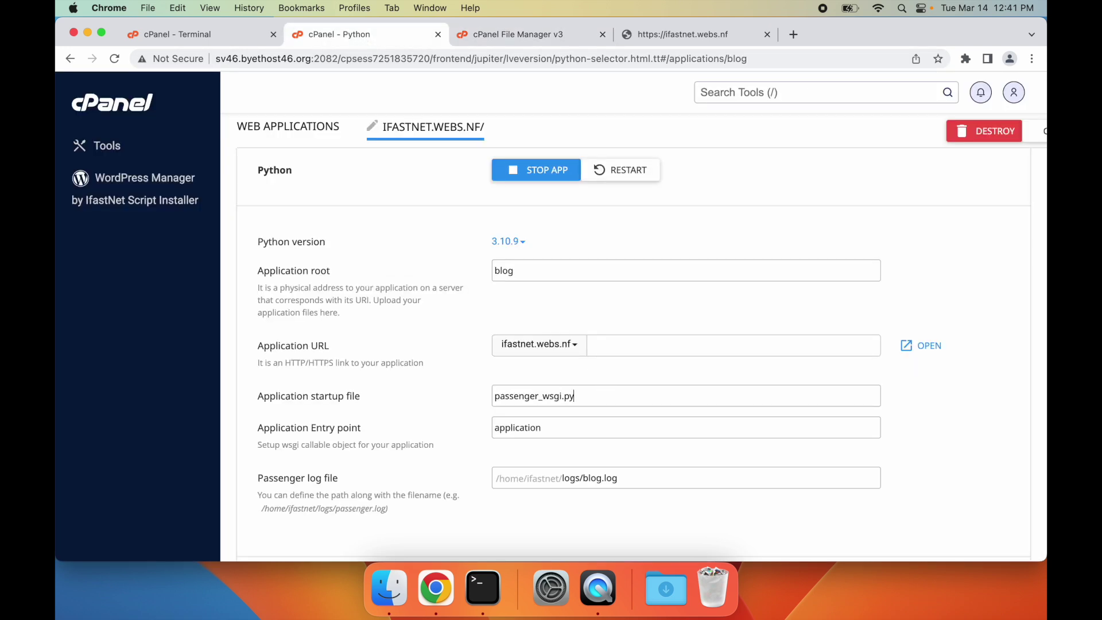
- Change the blog app's startup file from passenger_wsgi.py to blog/wsgi.py and save
left_click(612, 390)
key("BackSpace")
key("BackSpace")
key("BackSpace")
key("BackSpace")
key("BackSpace")
key("BackSpace")
key("BackSpace")
key("BackSpace")
key("BackSpace")
key("BackSpace")
key("BackSpace")
key("BackSpace")
key("BackSpace")
key("BackSpace")
key("BackSpace")
type("blog/w")
left_click(944, 202)
scroll(944, 202, "up", 2)
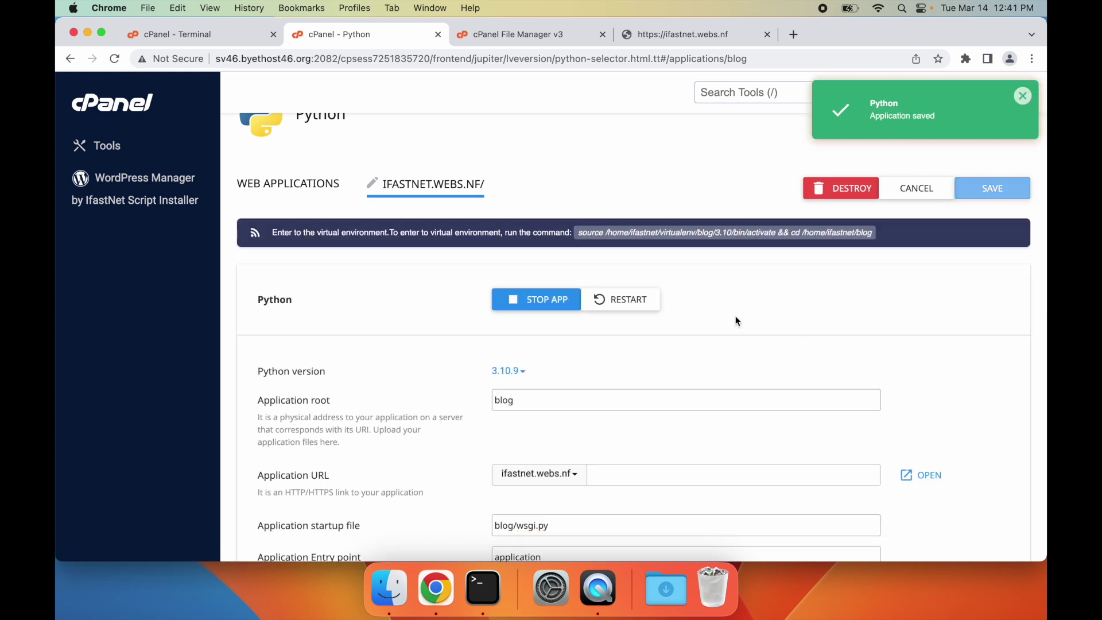
left_click(716, 34)
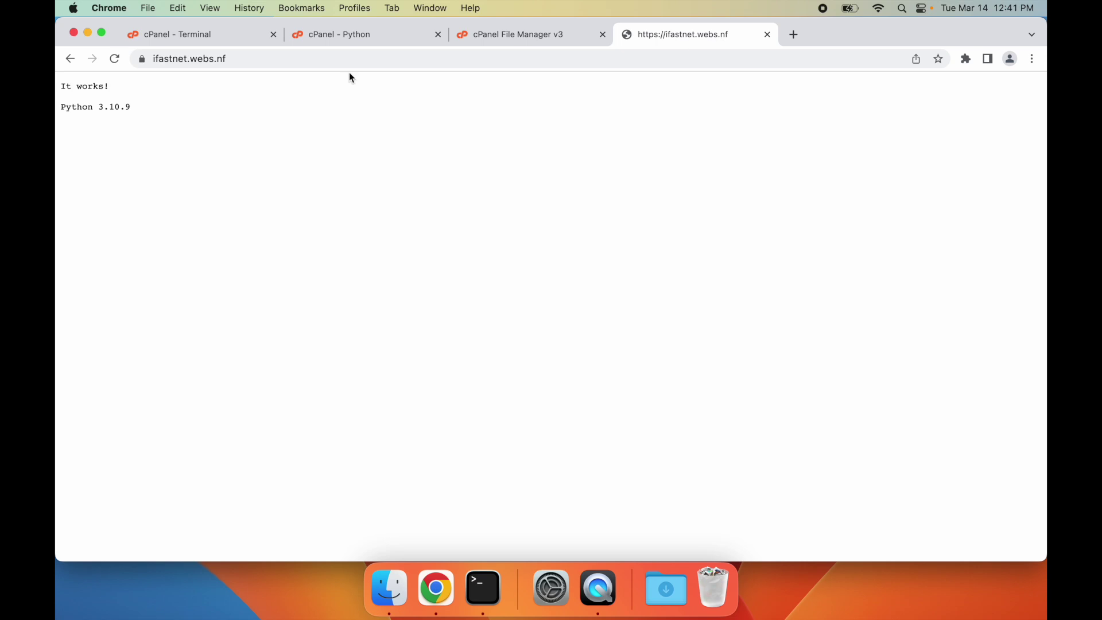
- Reload ifastnet.webs.nf and read the DisallowedHost error pointing to ALLOWED_HOSTS
left_click(121, 60)
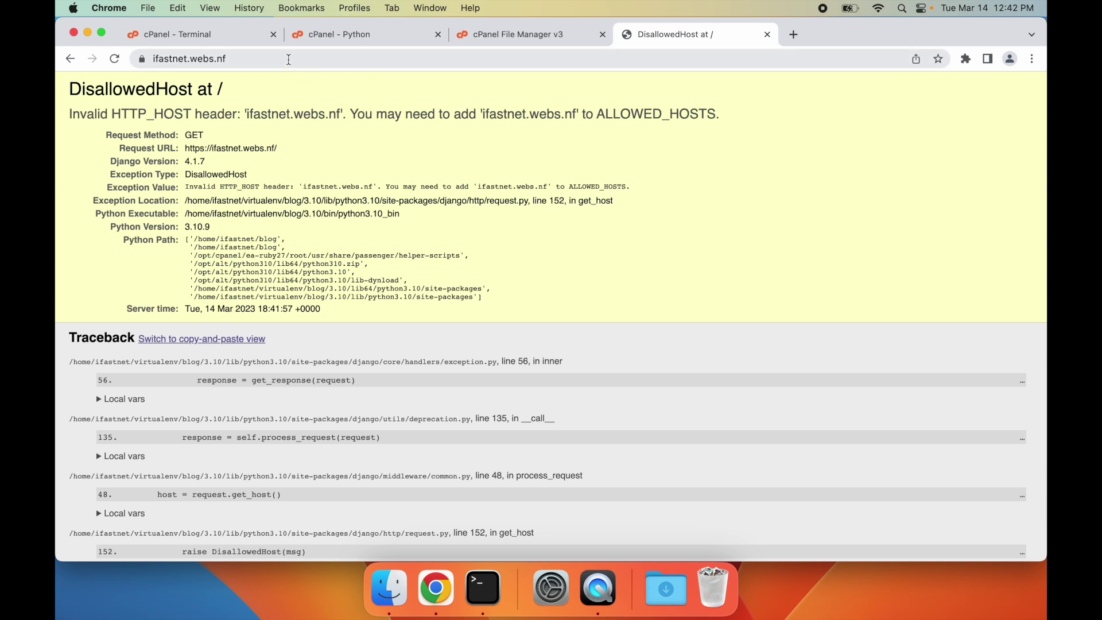
left_click(289, 59)
double_click(657, 114)
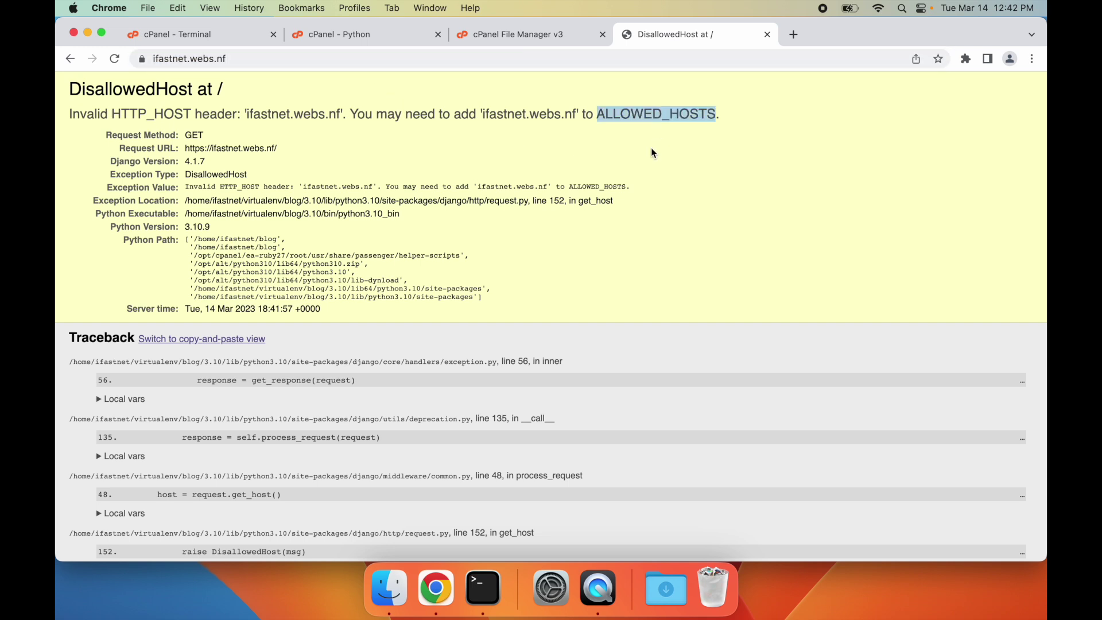
left_click(620, 158)
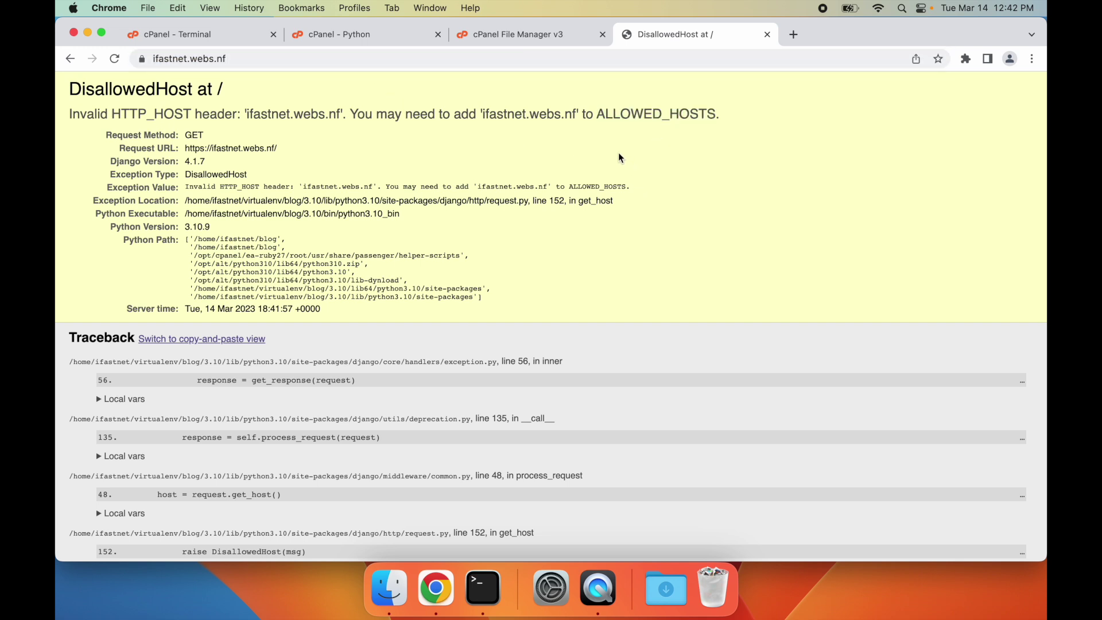
left_click(500, 35)
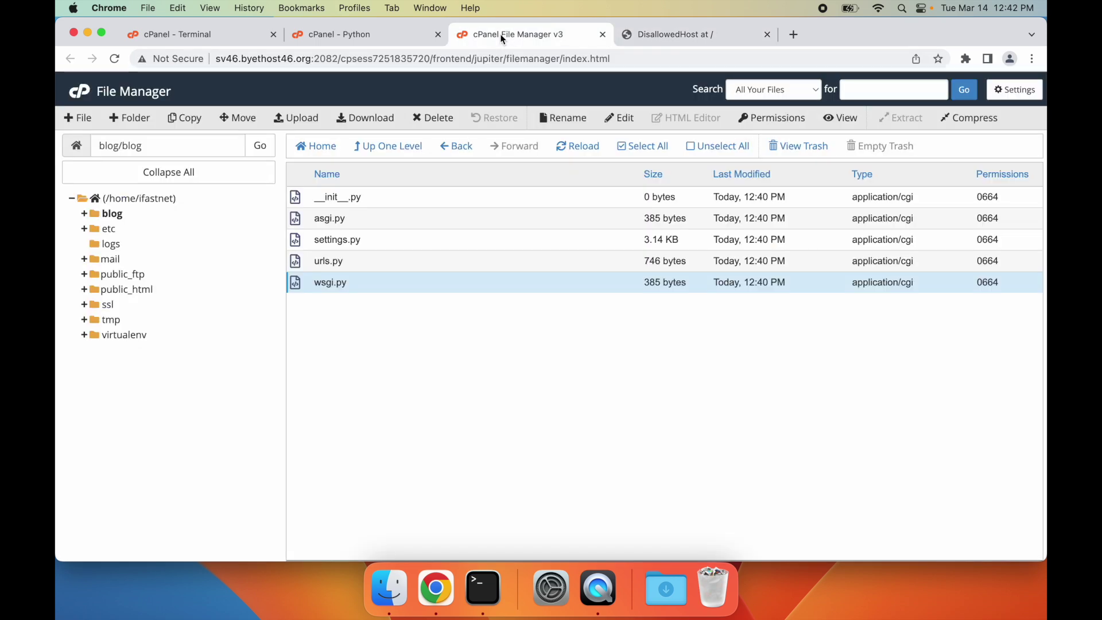
- Edit blog/settings.py so ALLOWED_HOSTS contains "ifastnet.webs.nf", then save the changes
left_click(369, 240)
left_click(621, 118)
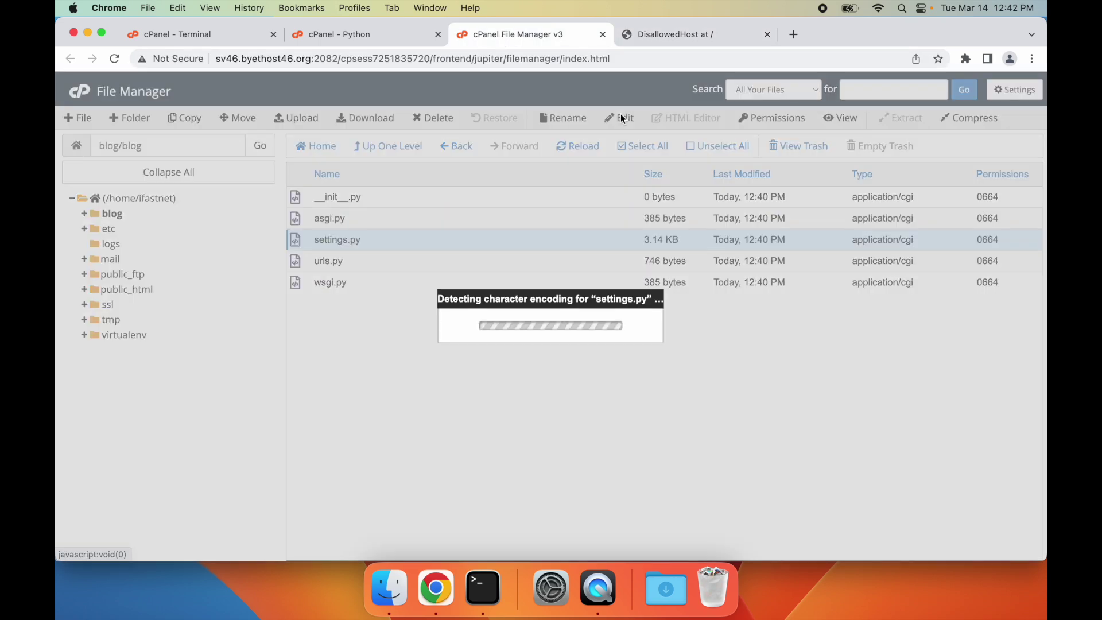
left_click(674, 422)
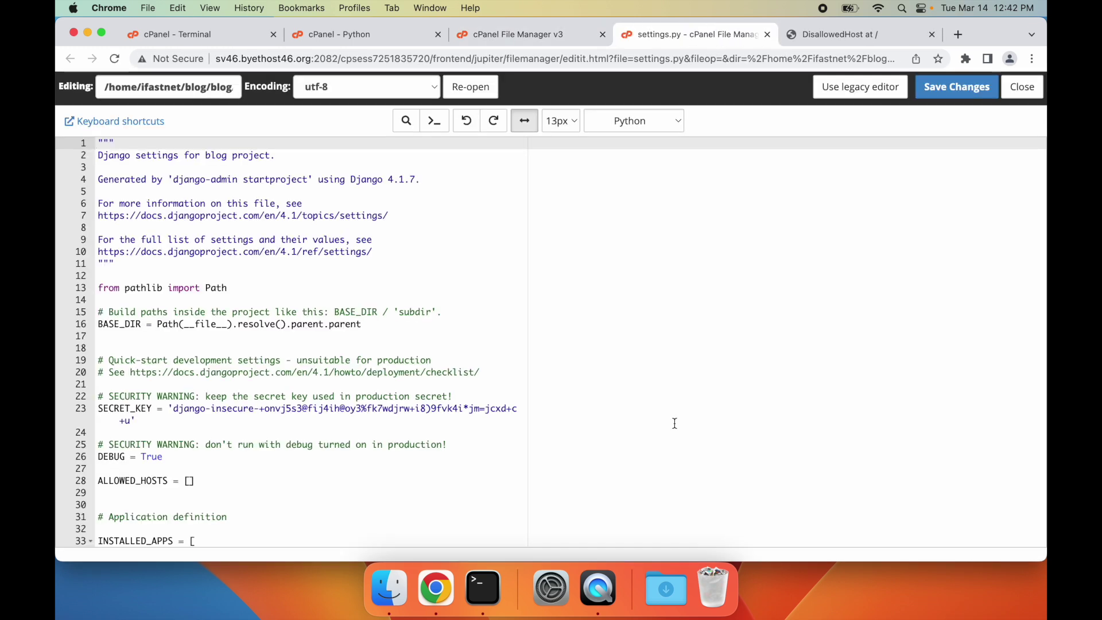
left_click(190, 481)
type("\"ifastn")
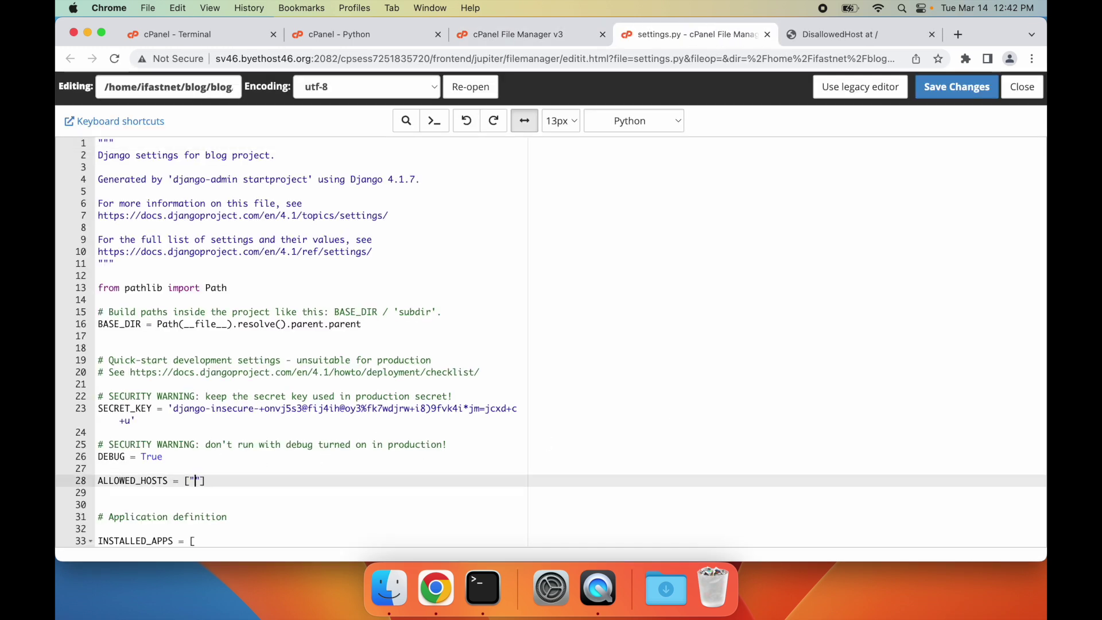
type("et.webs.nf")
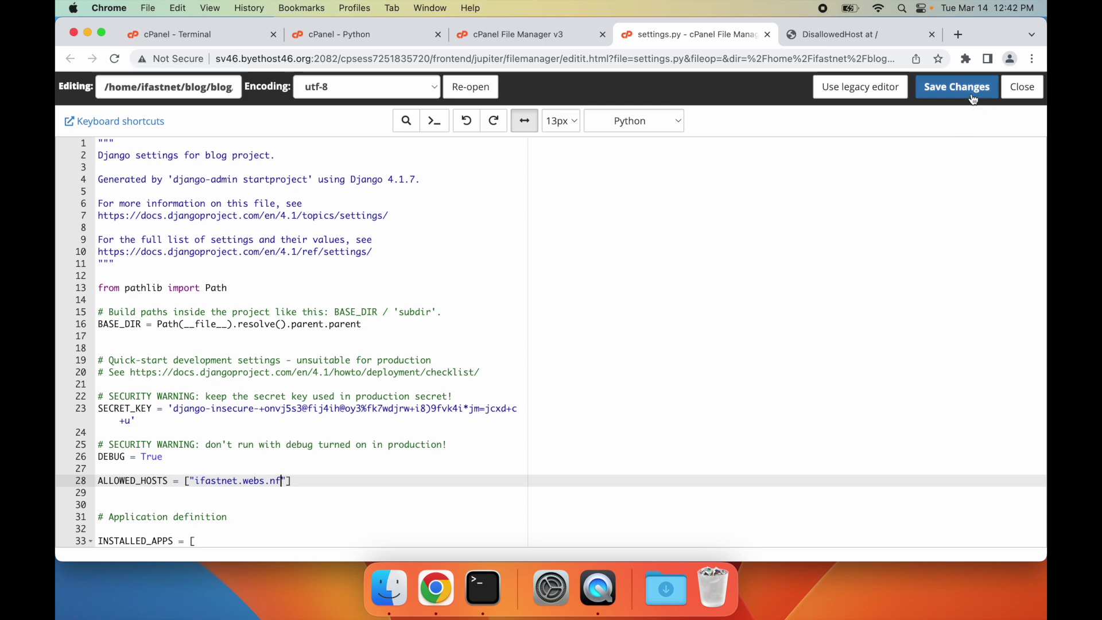
left_click(956, 86)
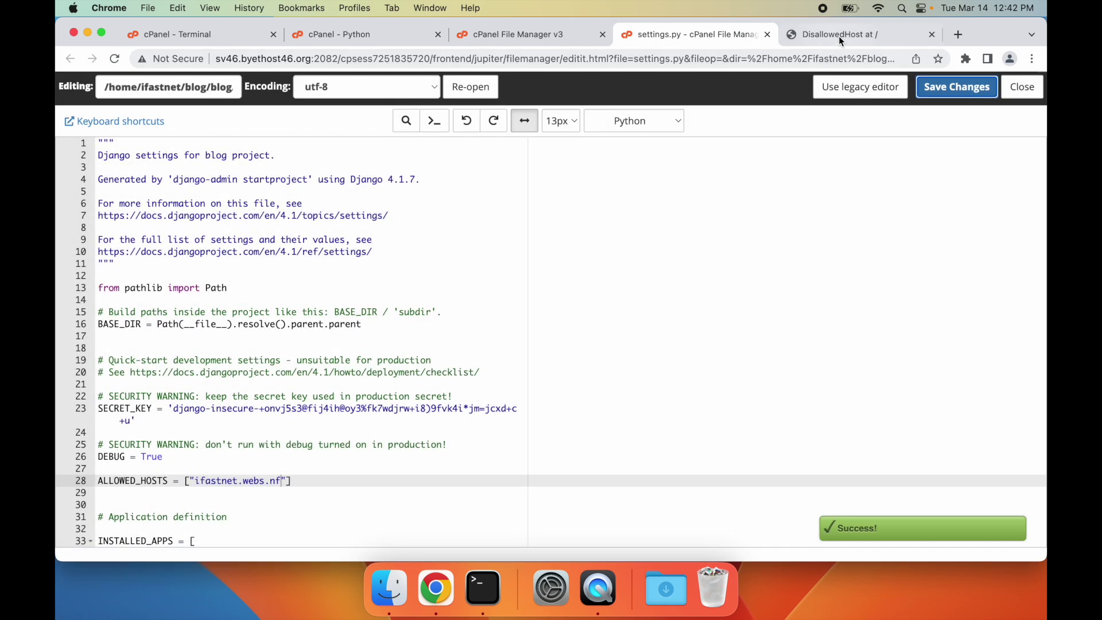
left_click(842, 32)
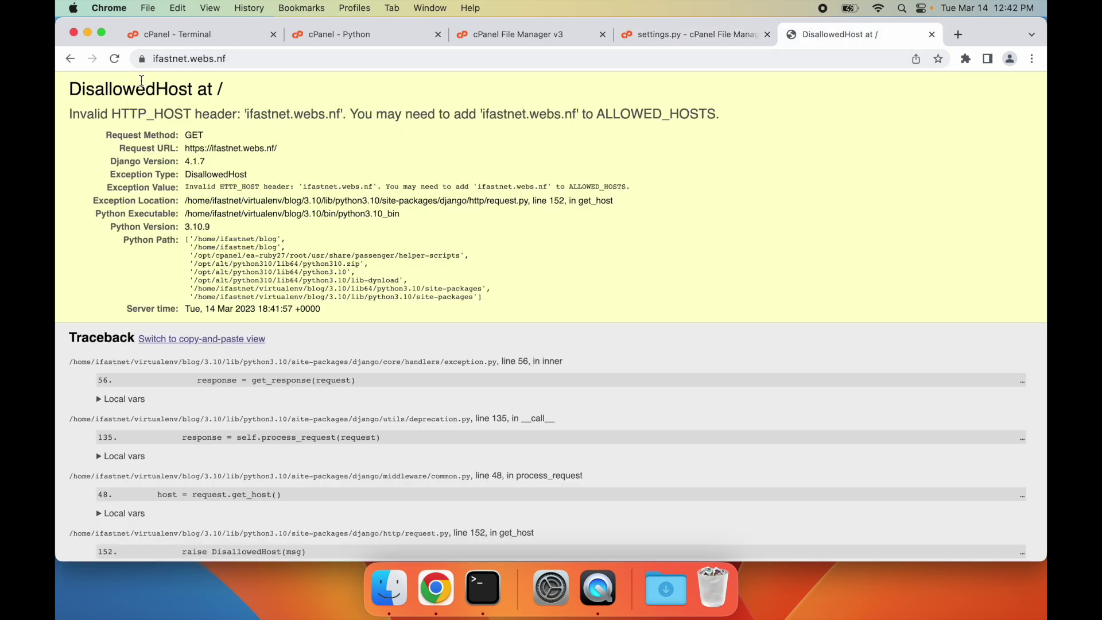
- Restart the blog Python app and reload ifastnet.webs.nf to see Django's install-success page
left_click(113, 59)
left_click(352, 37)
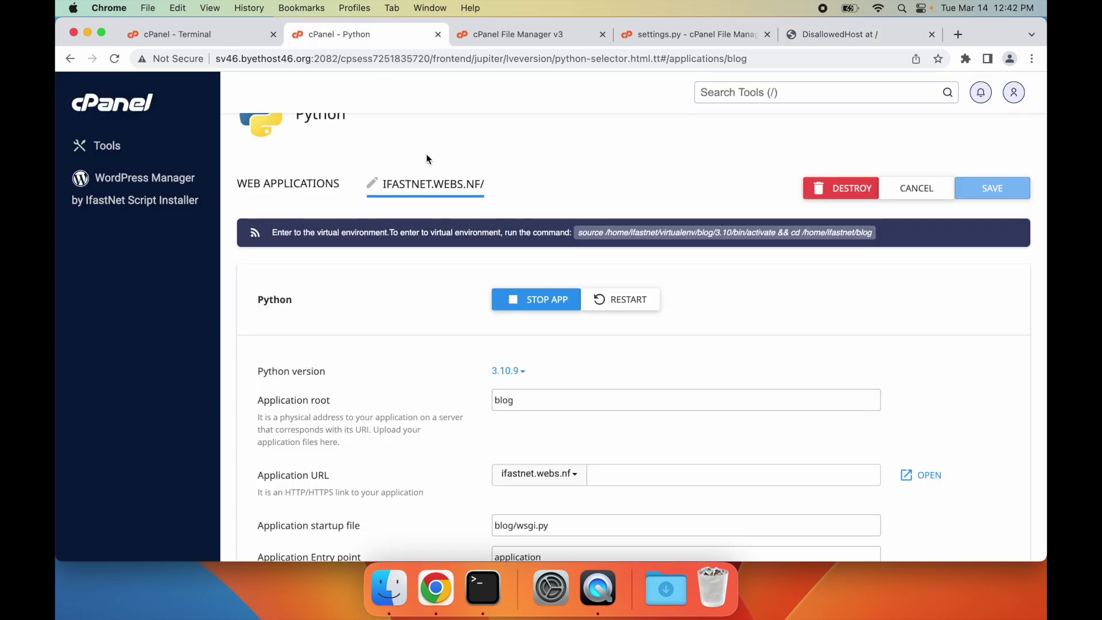
left_click(618, 300)
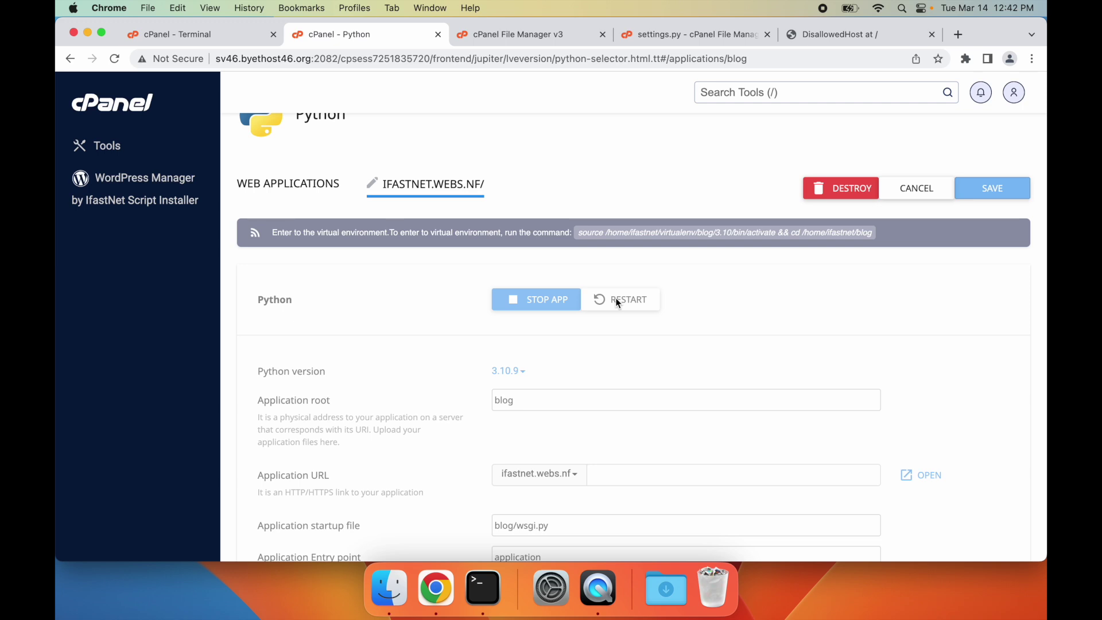
left_click(825, 25)
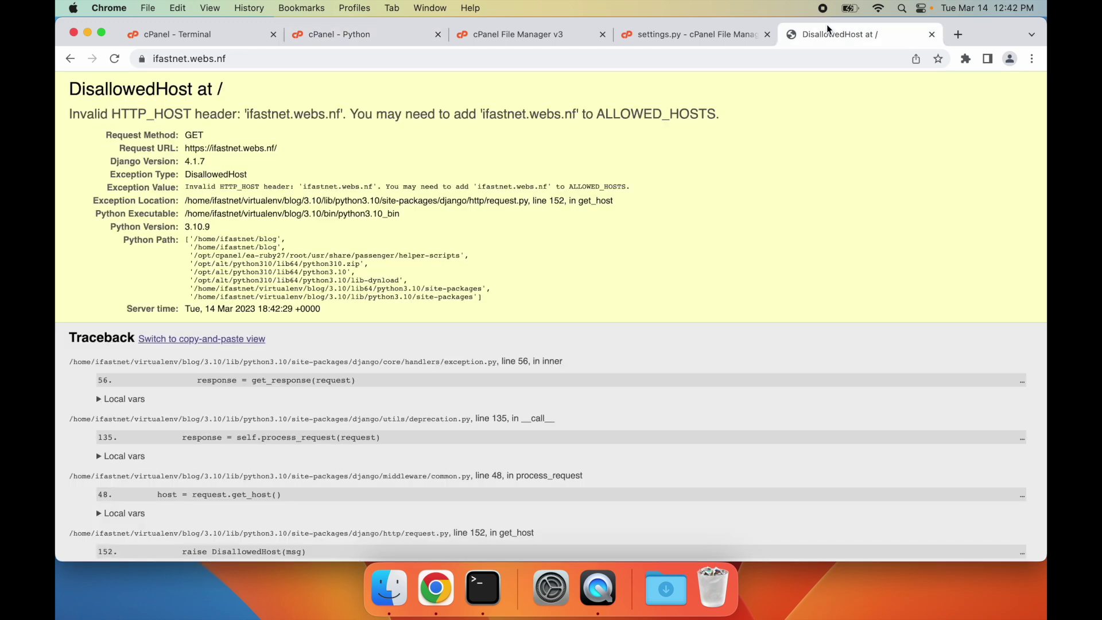
left_click(114, 59)
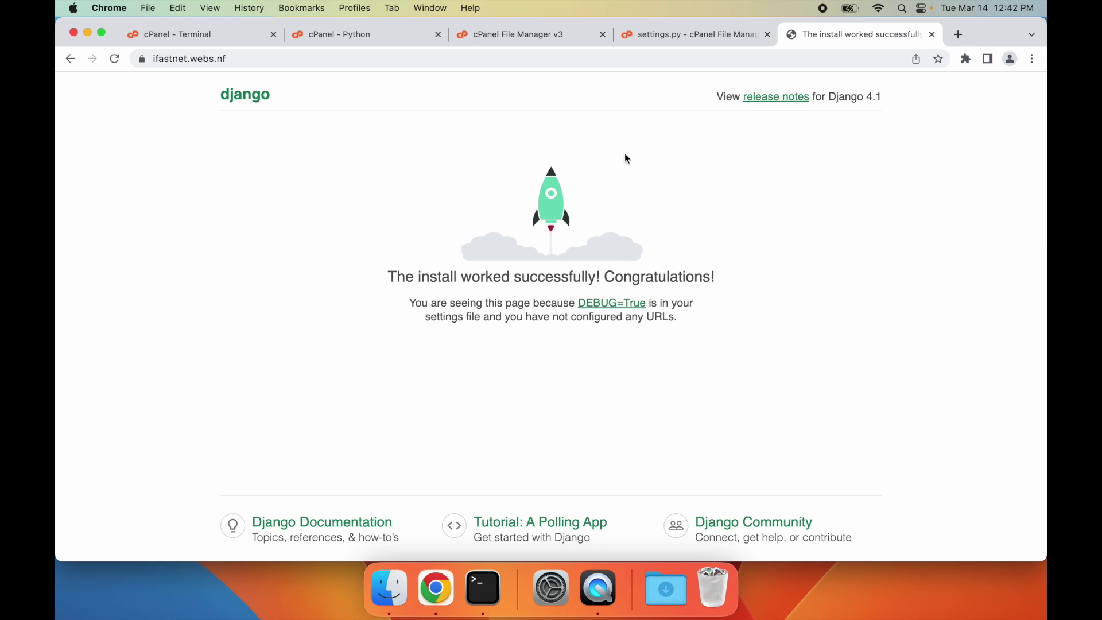
- Create a folder named 'static' under home/public_html in File Manager and open it
left_click(518, 36)
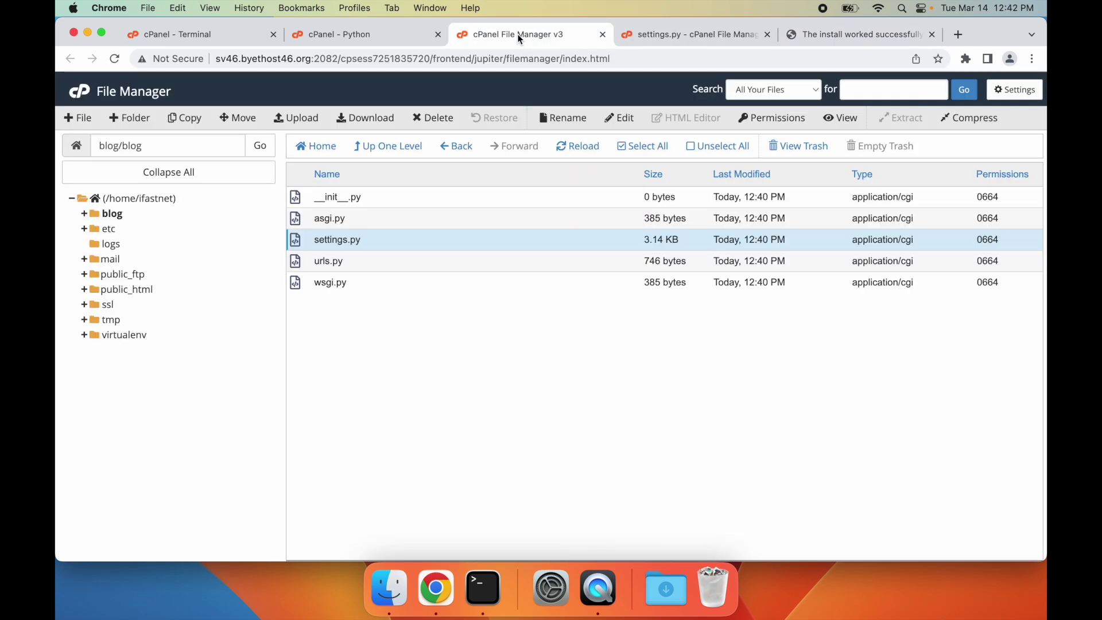
left_click(152, 198)
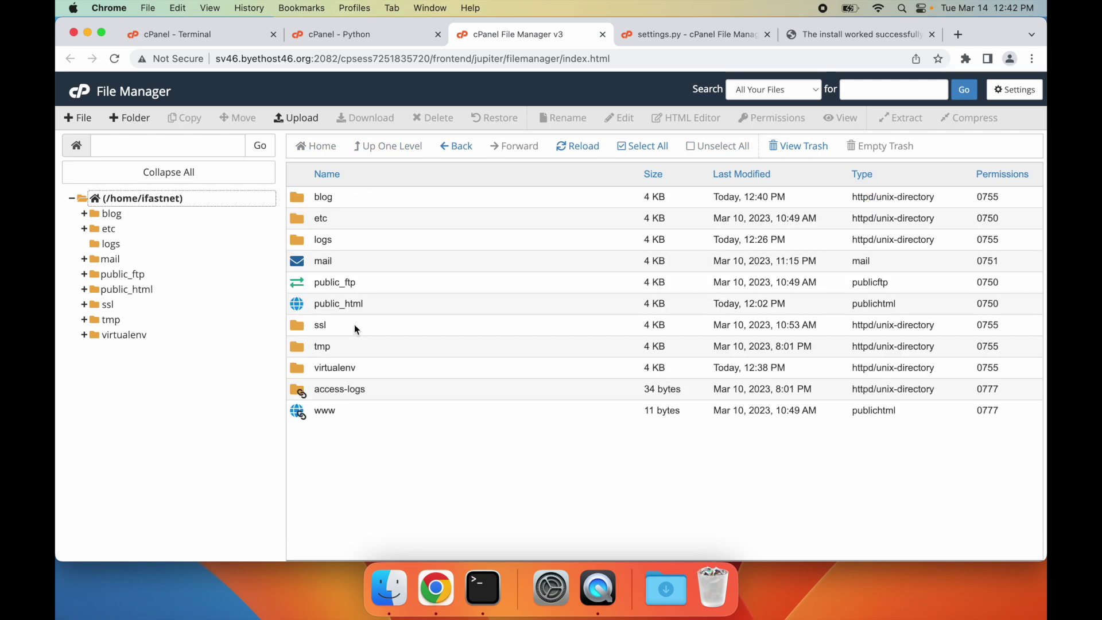
double_click(383, 301)
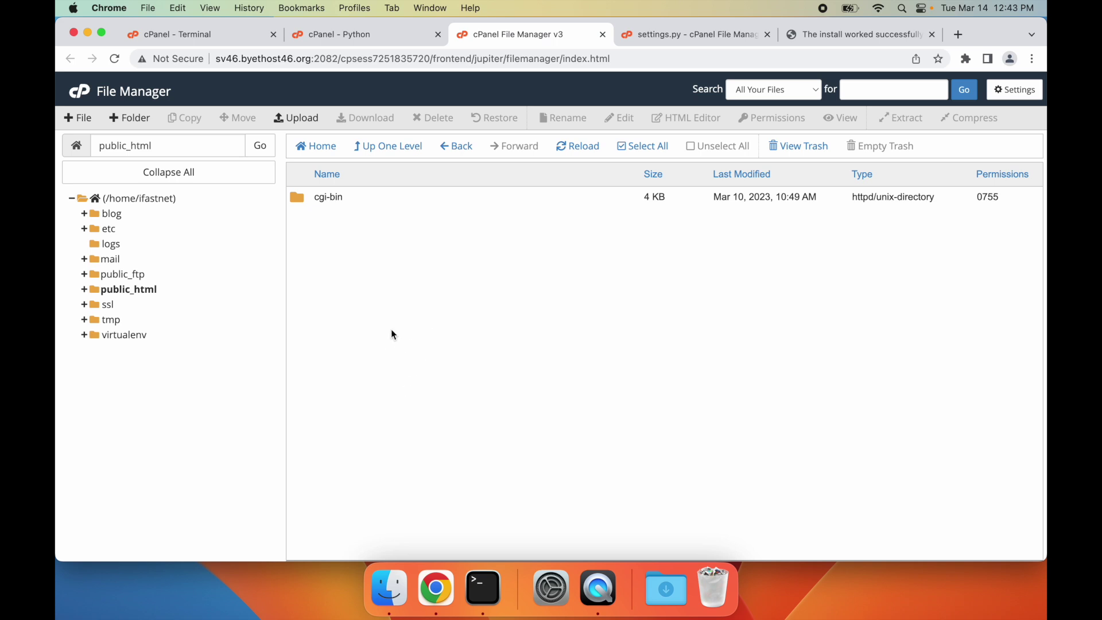
left_click(122, 119)
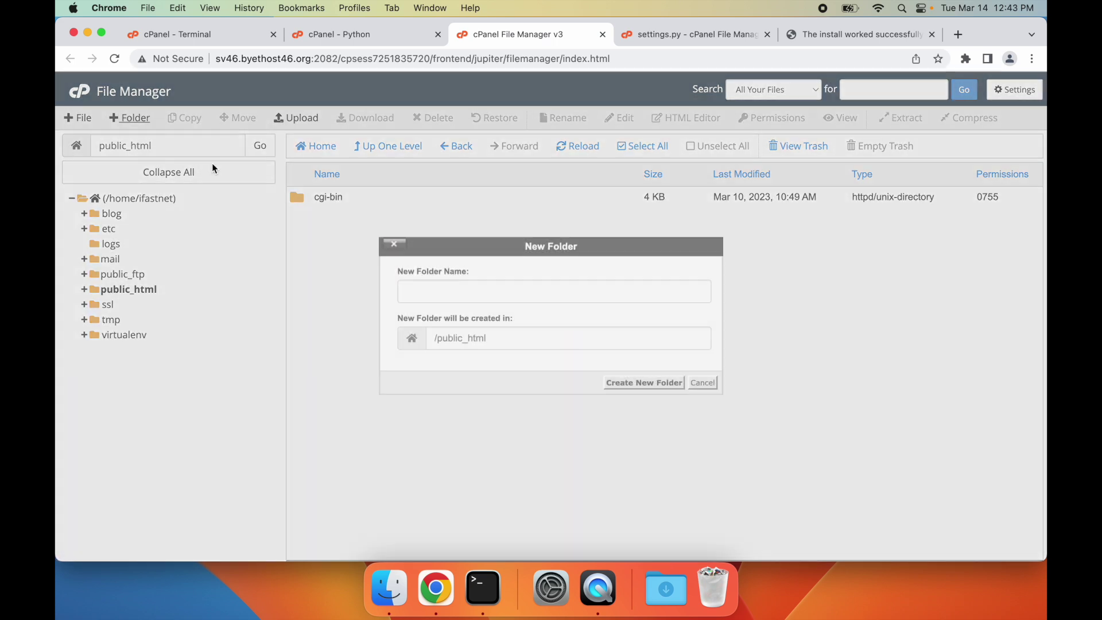
type("static")
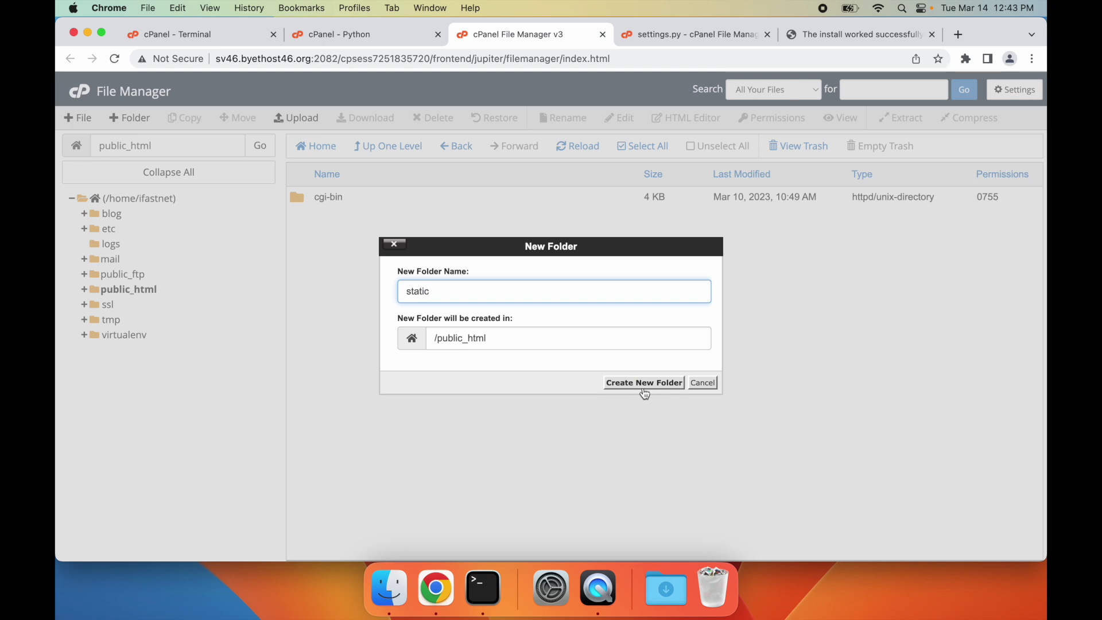
left_click(641, 384)
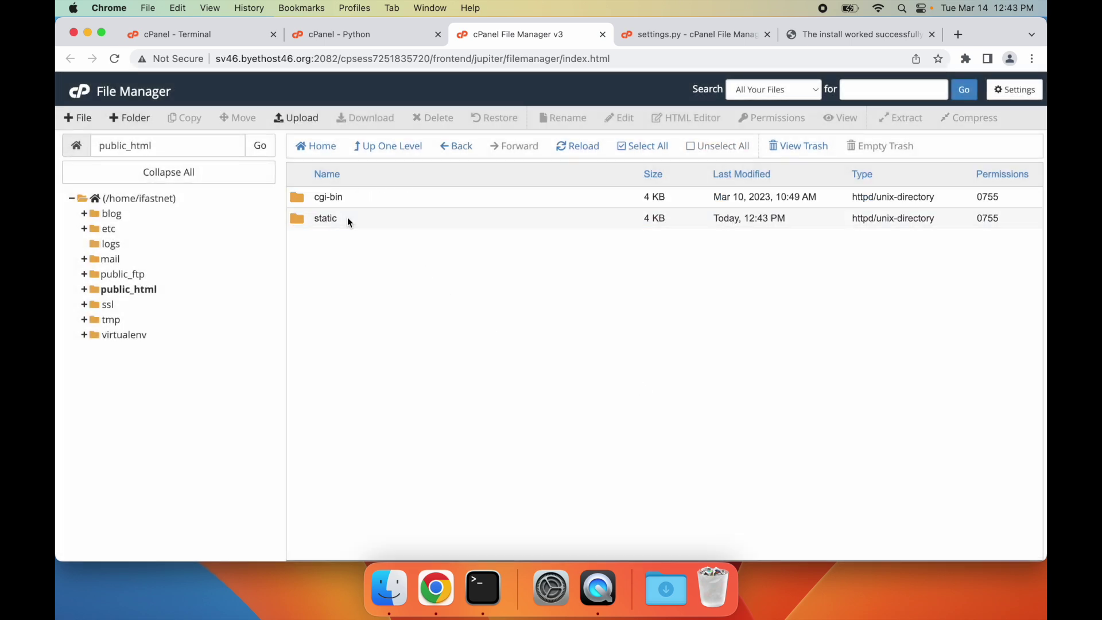
double_click(348, 222)
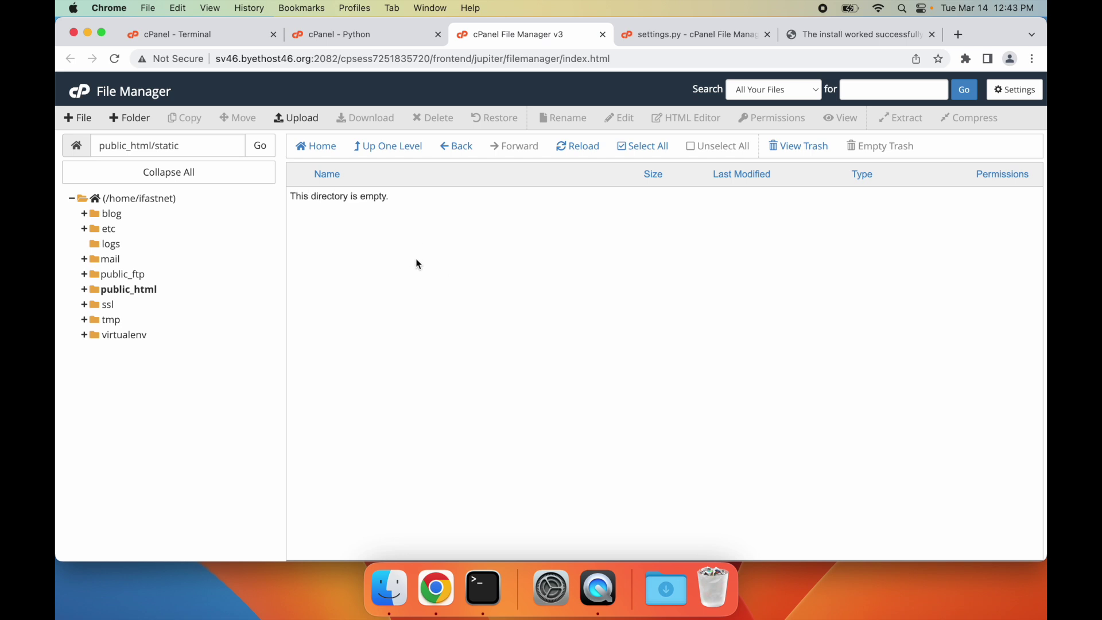
left_click(666, 33)
- Add STATIC_ROOT = '/home/ifastnet/public_html/static' below DEFAULT_AUTO_FIELD in settings.py and save
scroll(509, 325, "down", 15)
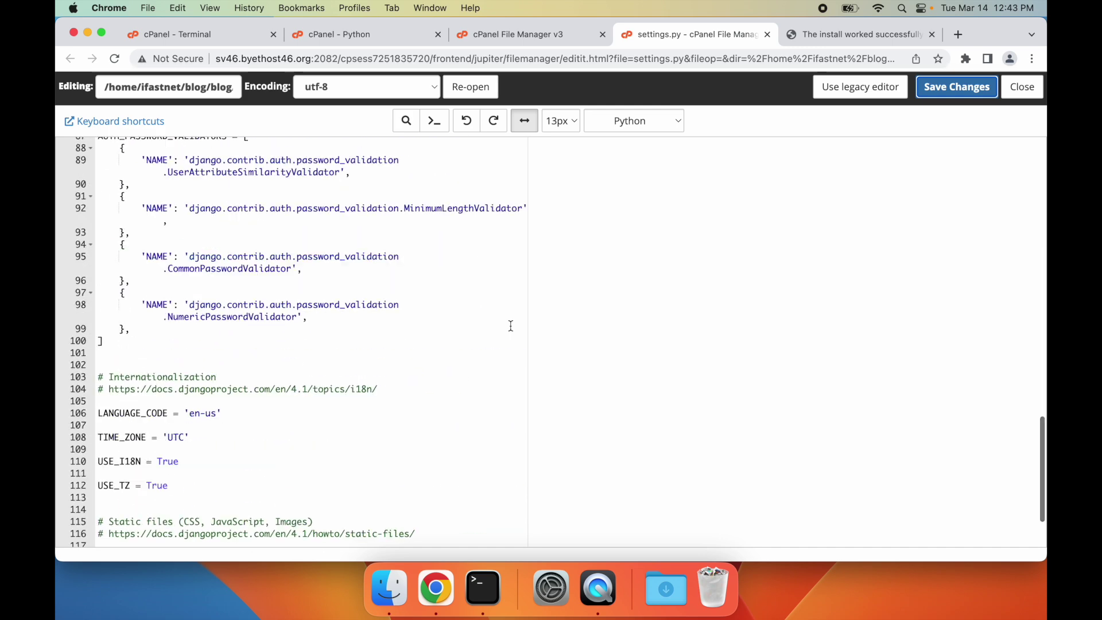
left_click(410, 531)
key("Return")
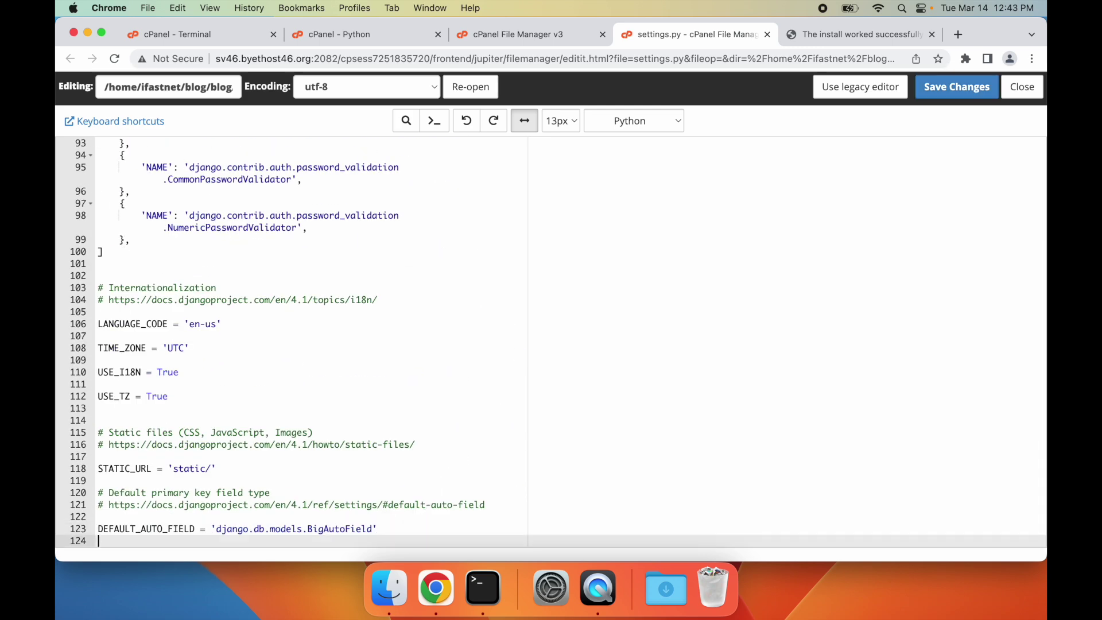
key("Return")
type("STATIC")
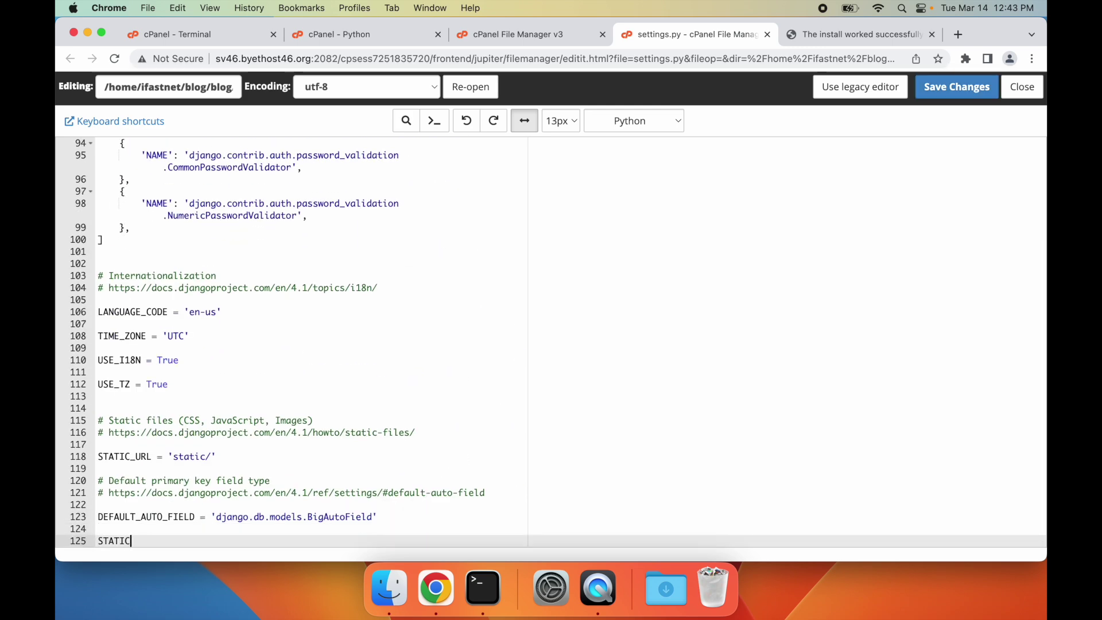
type("_ROOT =")
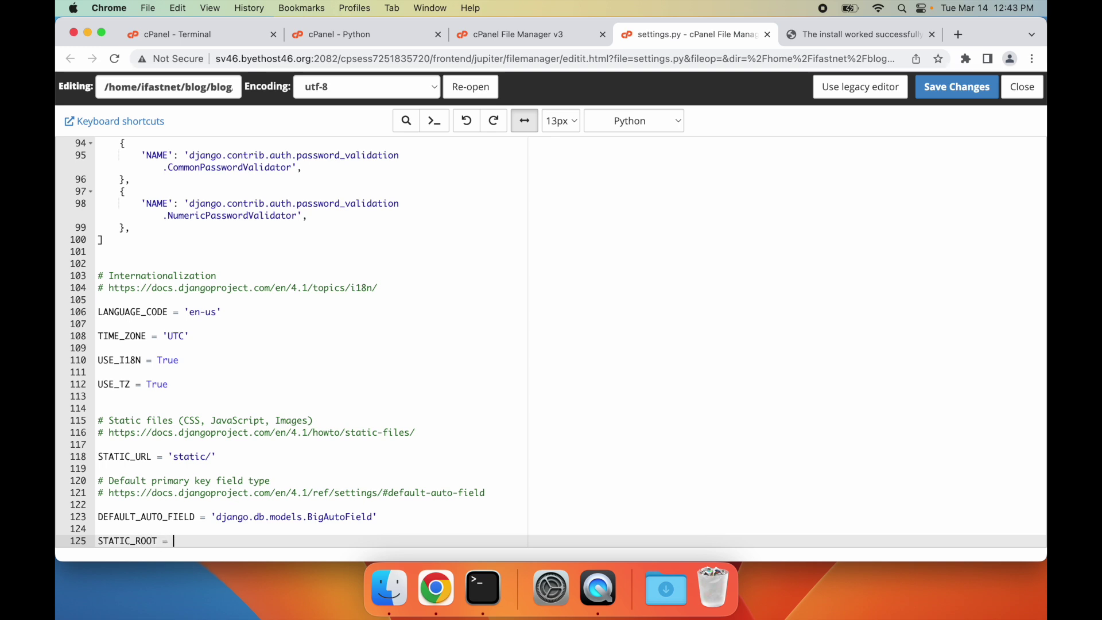
left_click(510, 38)
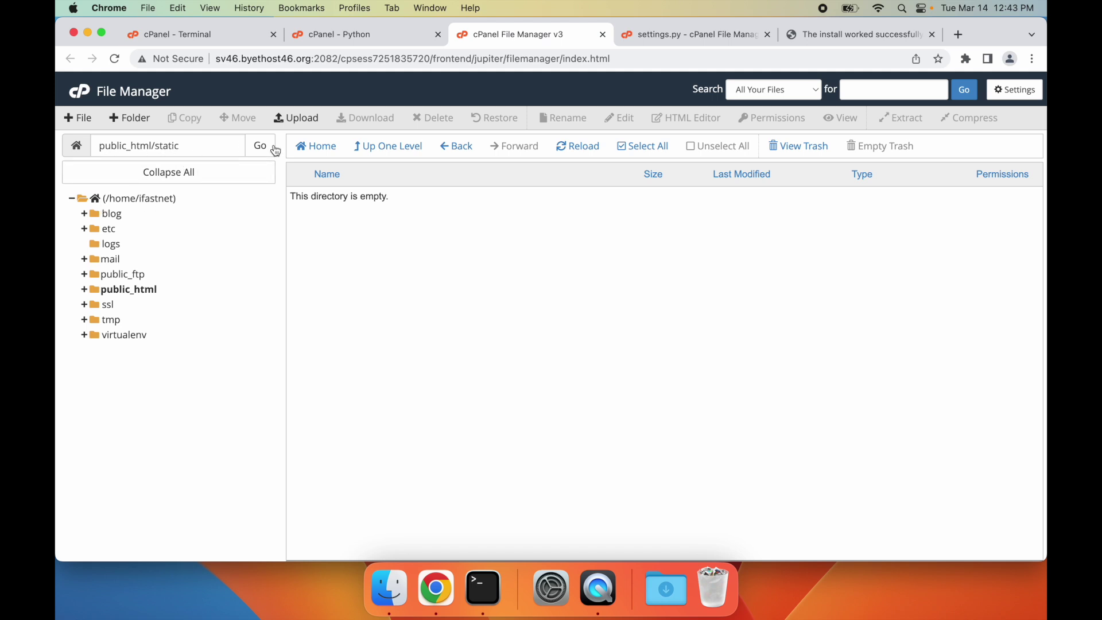
left_click(658, 34)
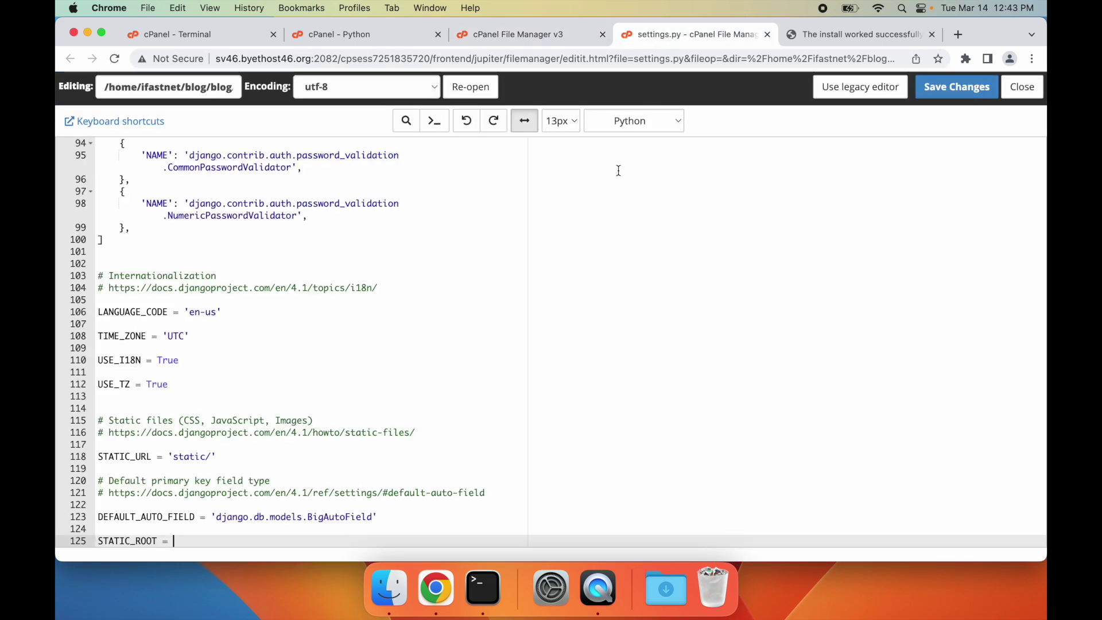
type("'/home/if")
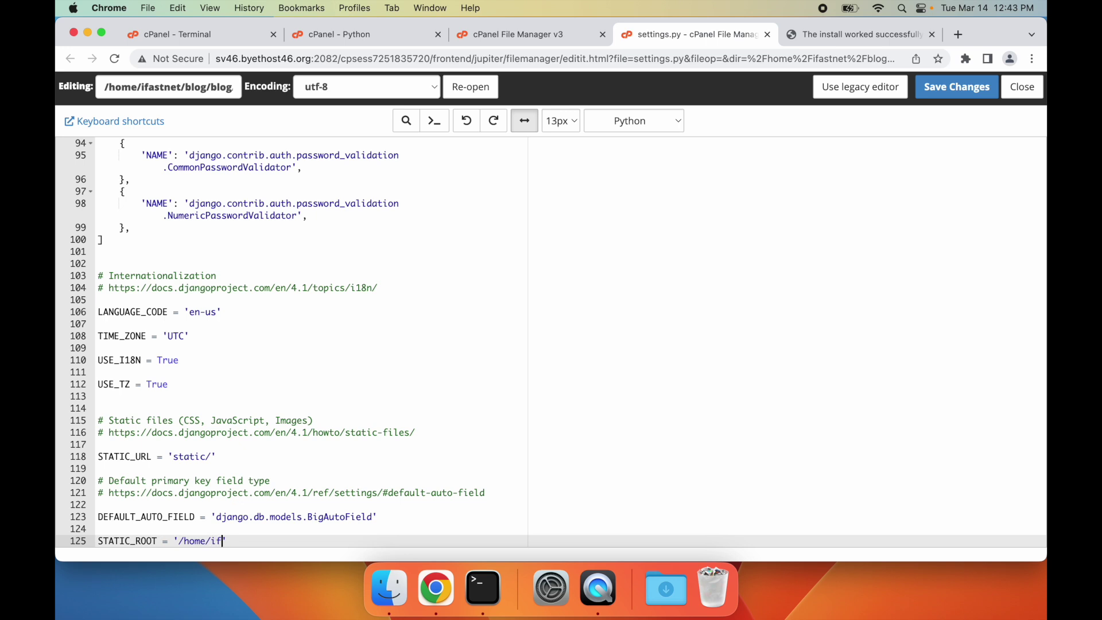
type("astnet/public_html/static")
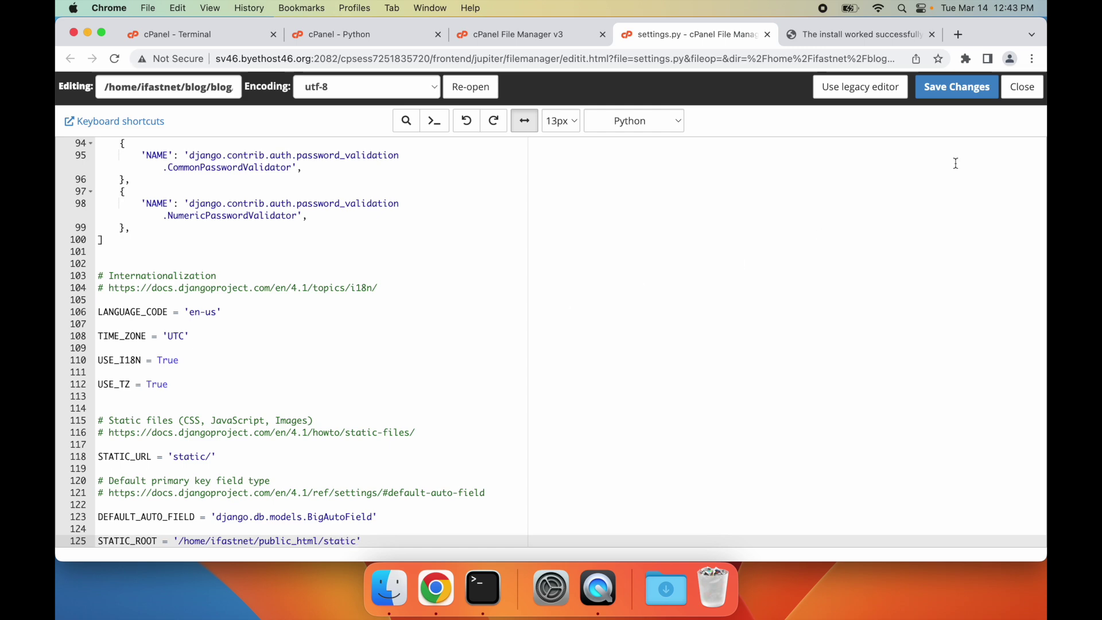
left_click(956, 92)
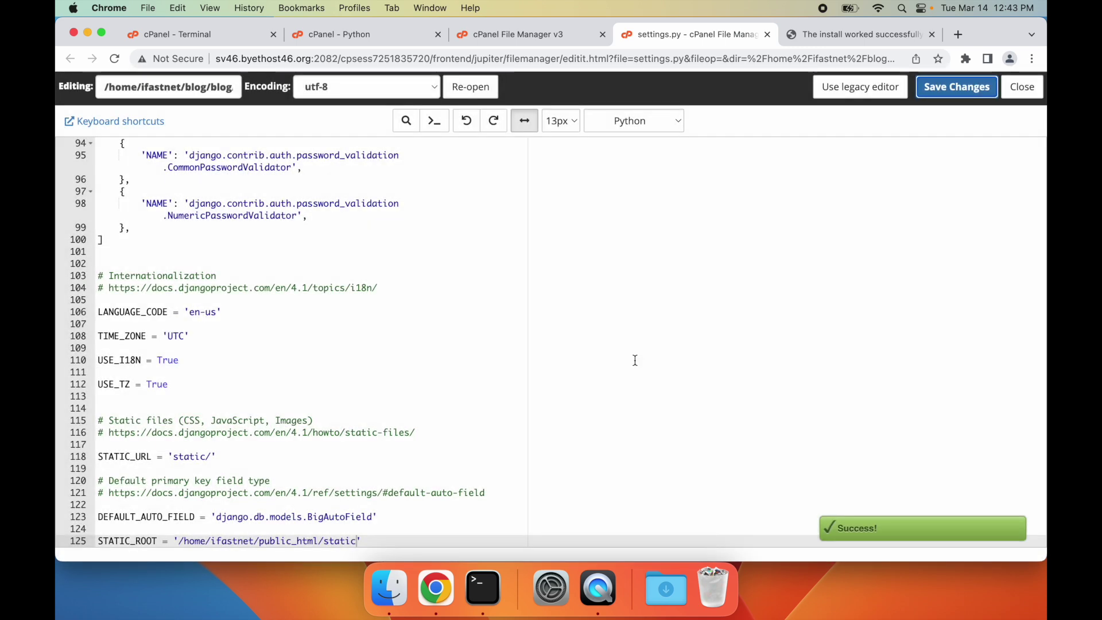
left_click(186, 32)
- Run ./manage.py collectstatic in the Terminal, copying 130 files to public_html/static
left_click(486, 374)
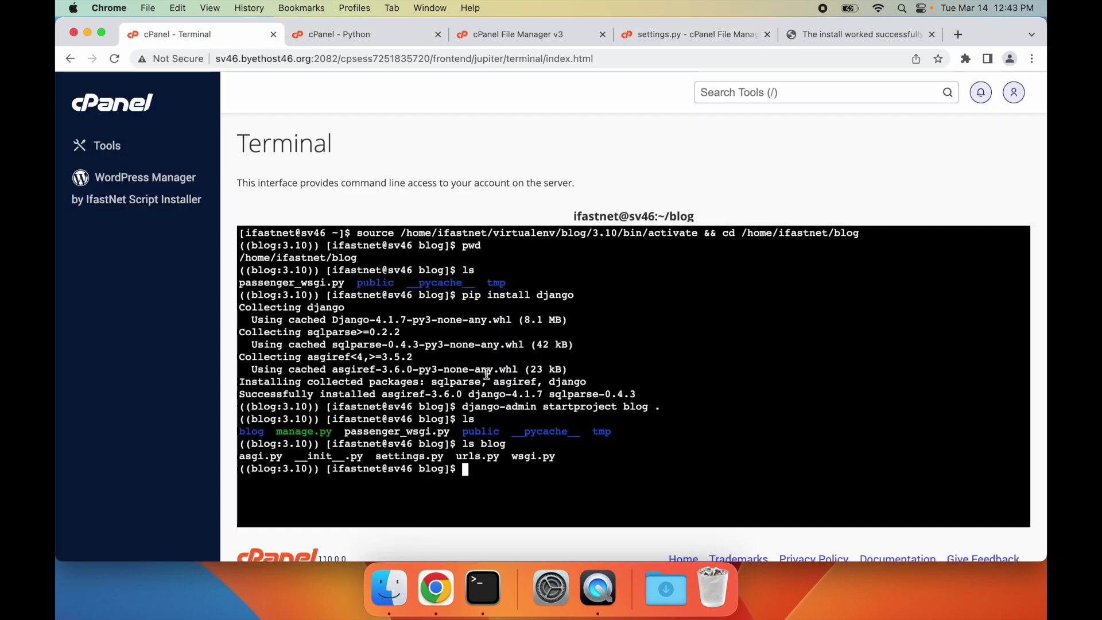
type("./manage.")
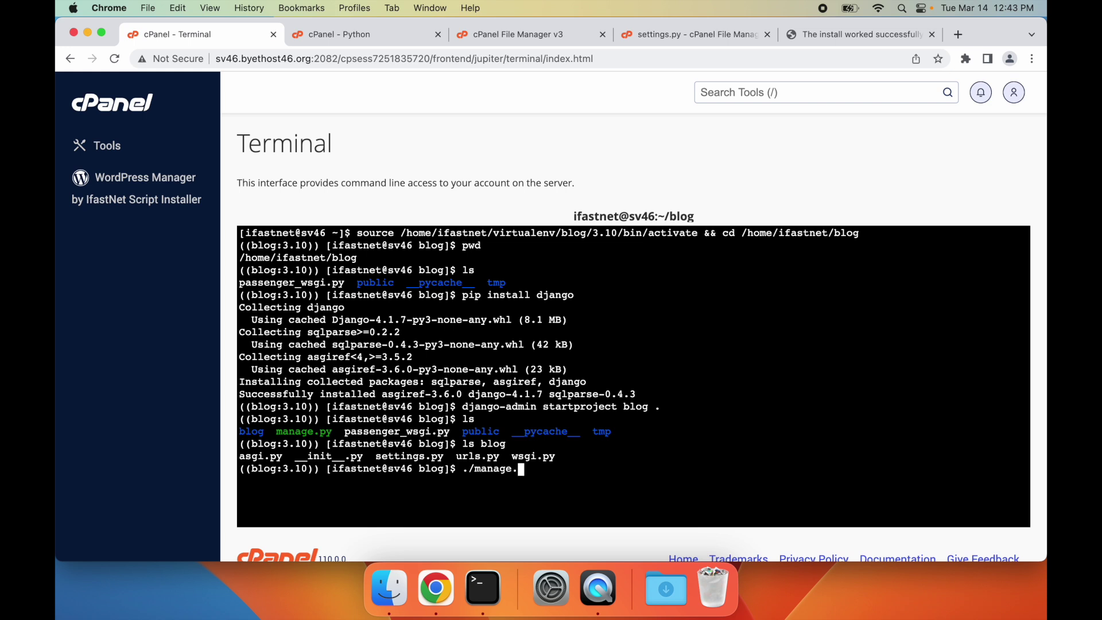
type("py collectstatic")
key("Return")
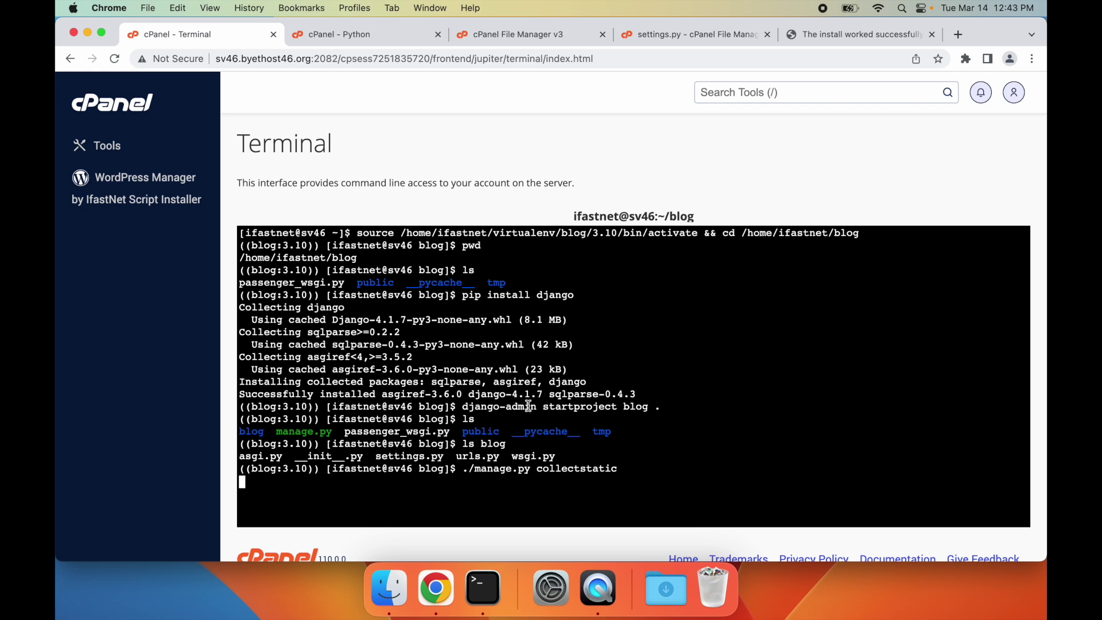
double_click(486, 485)
double_click(492, 490)
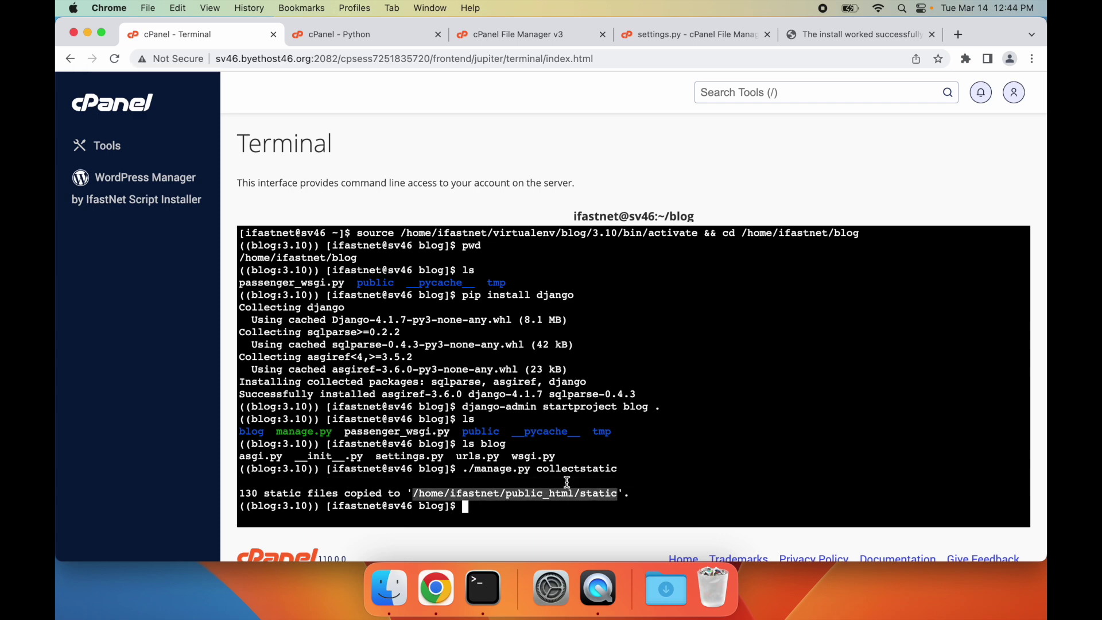
left_click(567, 482)
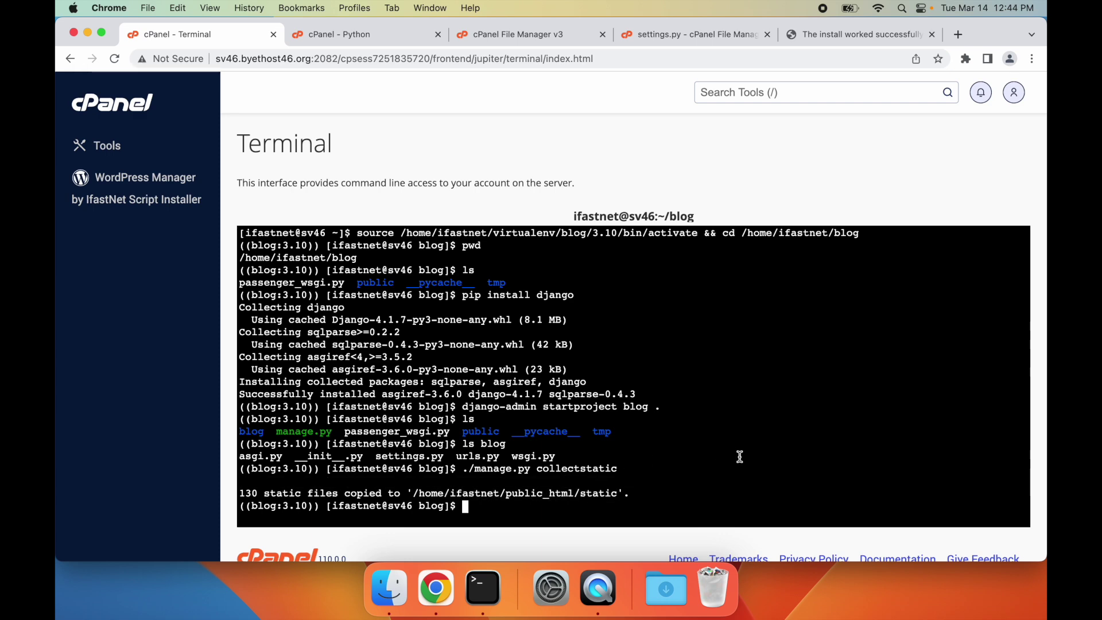
left_click(519, 35)
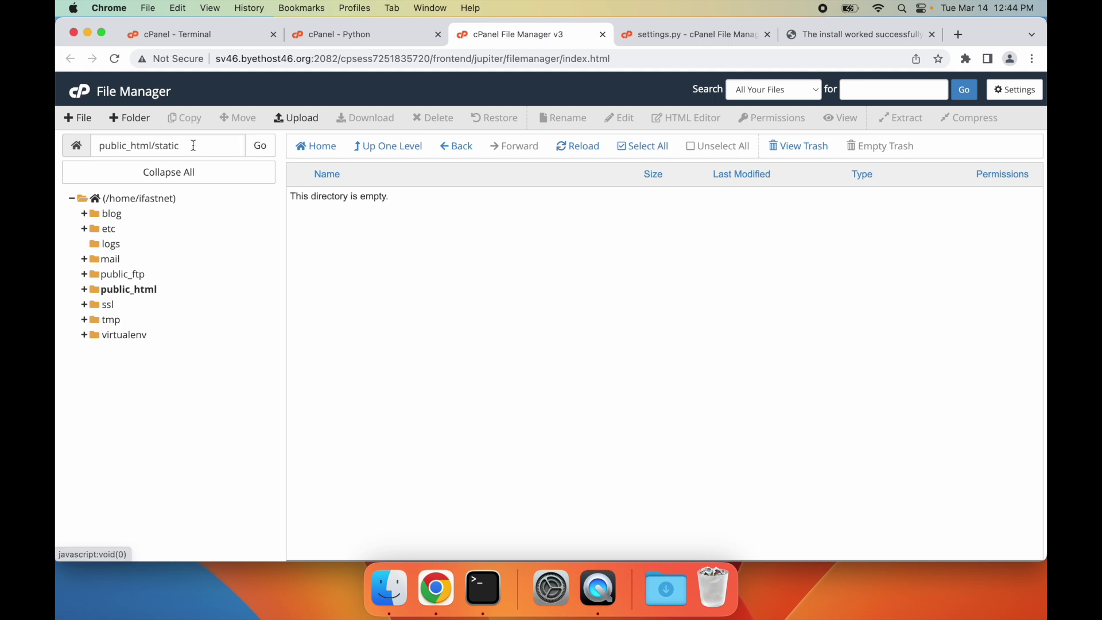
- Refresh public_html/static and create a new file named test.txt there
left_click(575, 146)
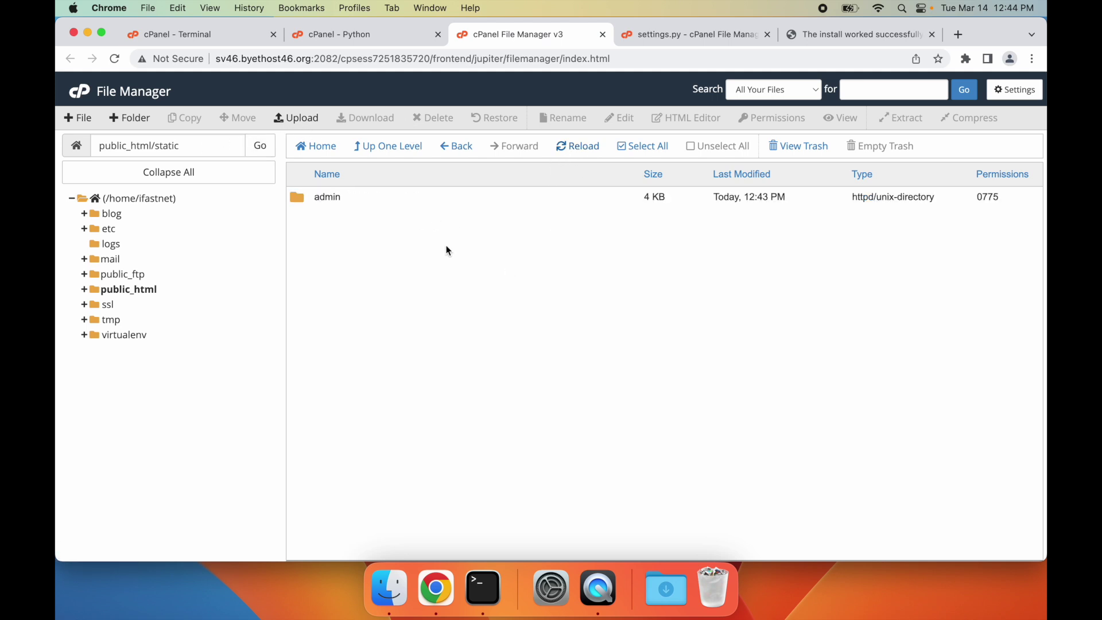
left_click(72, 120)
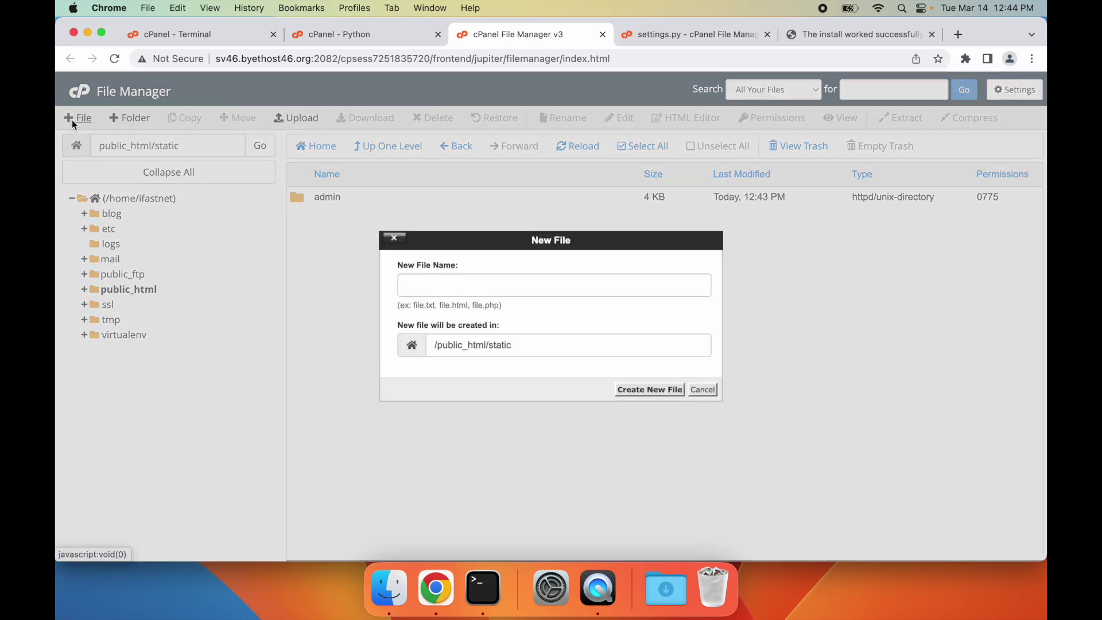
type("te")
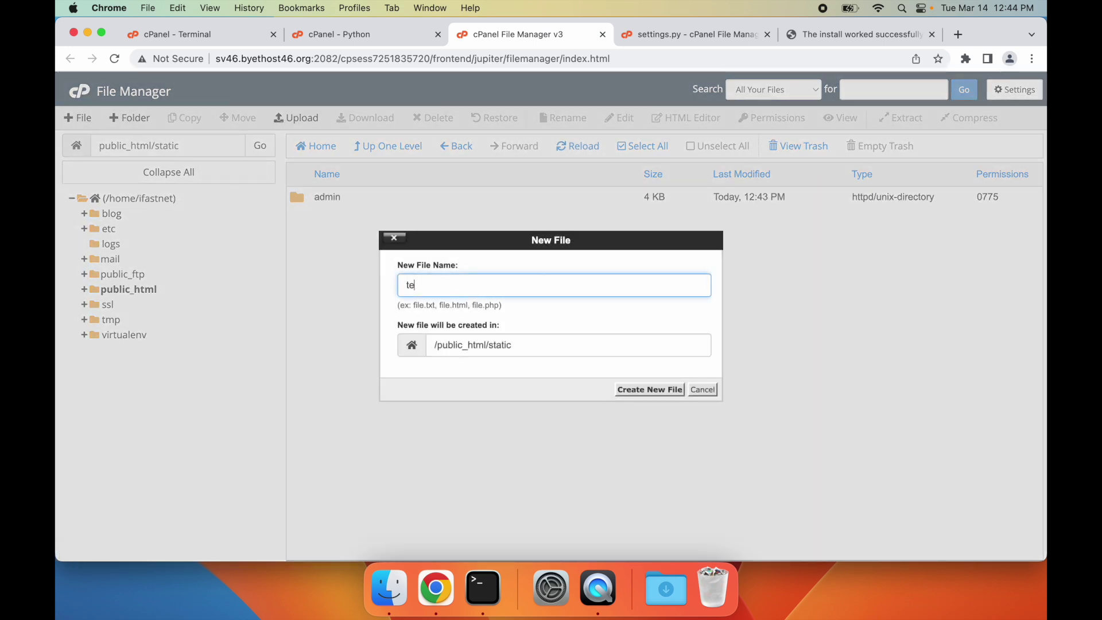
type("st.txt")
left_click(662, 388)
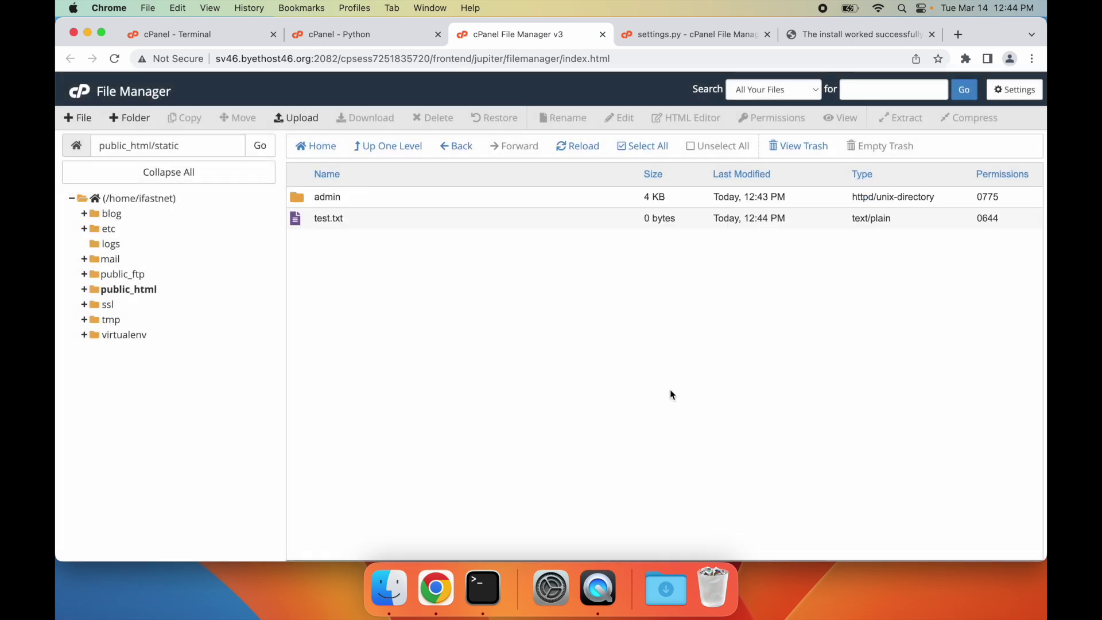
- Write 'test static file' into test.txt, save it and close the editor
left_click(437, 222)
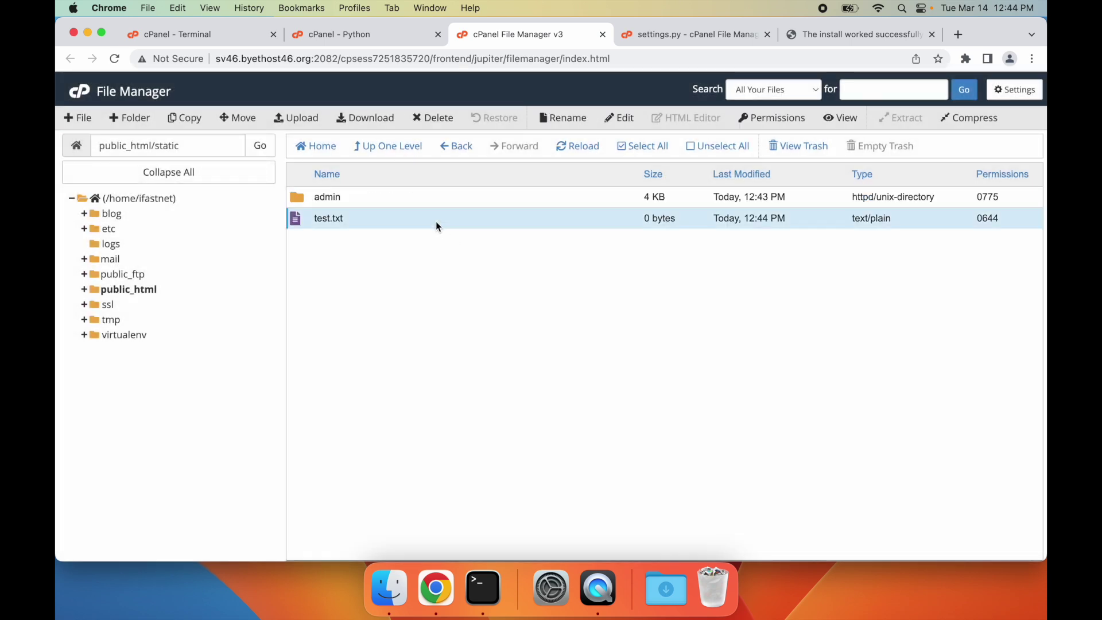
left_click(611, 120)
left_click(672, 420)
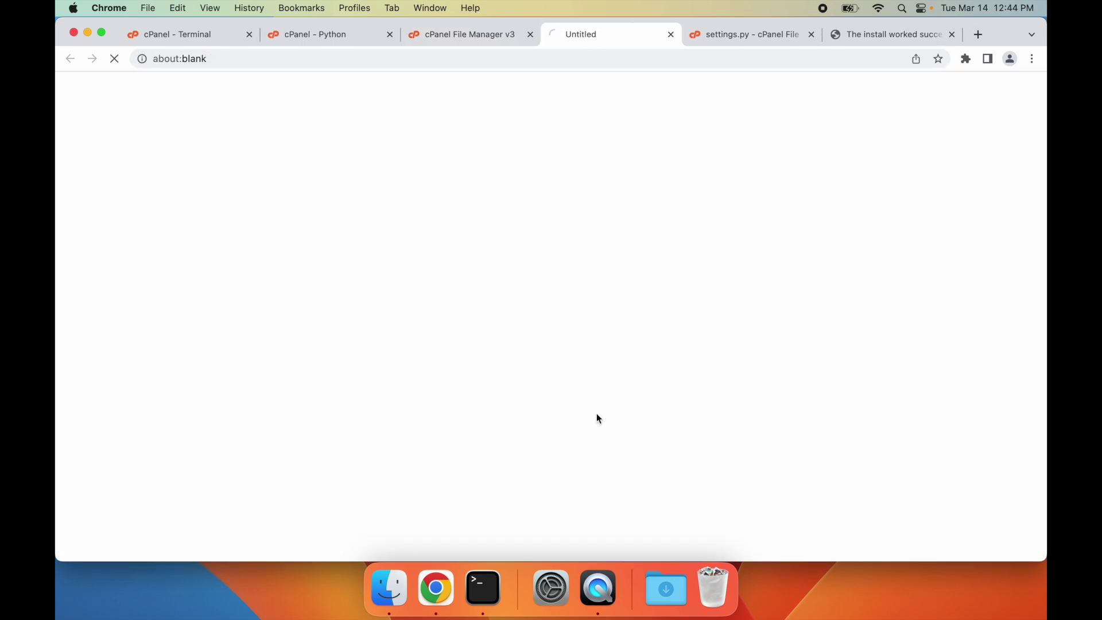
type("test")
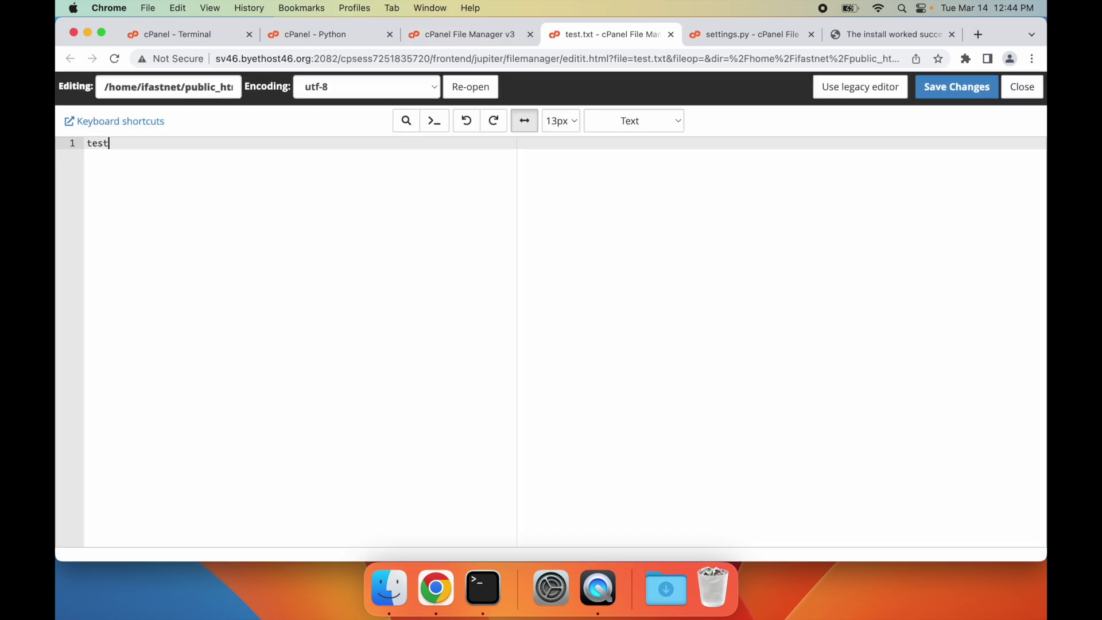
type(" static file")
left_click(953, 94)
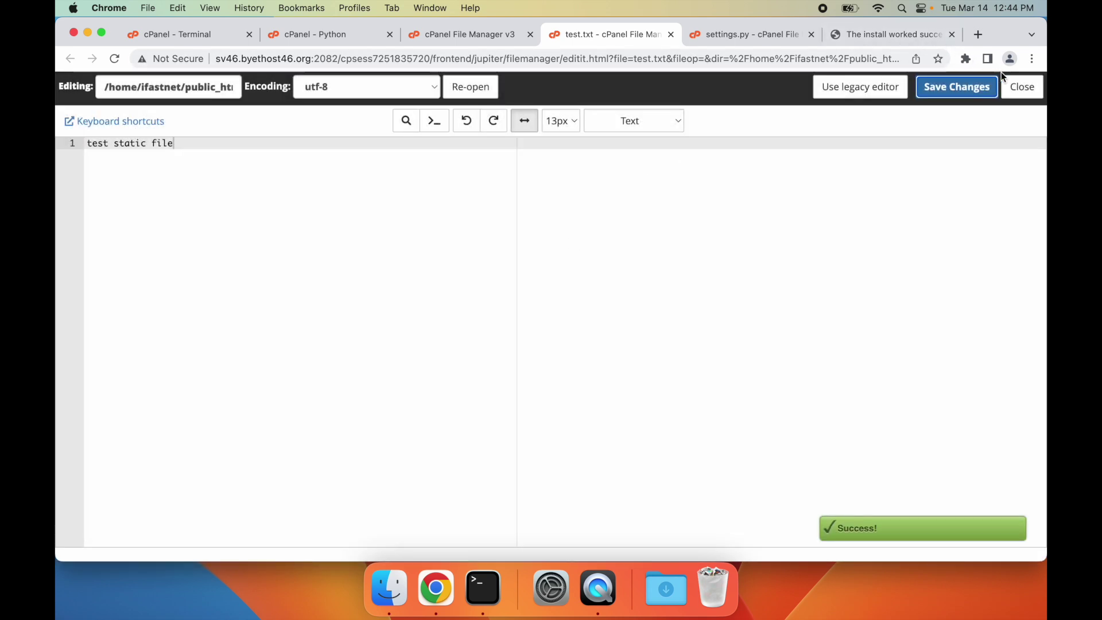
left_click(1021, 87)
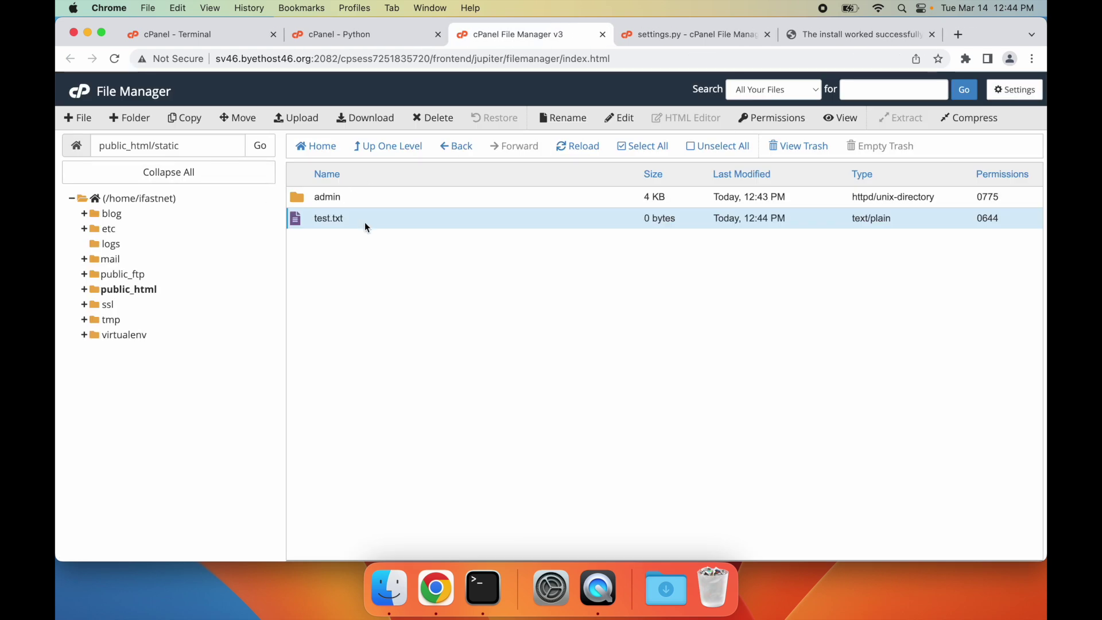
left_click(168, 146)
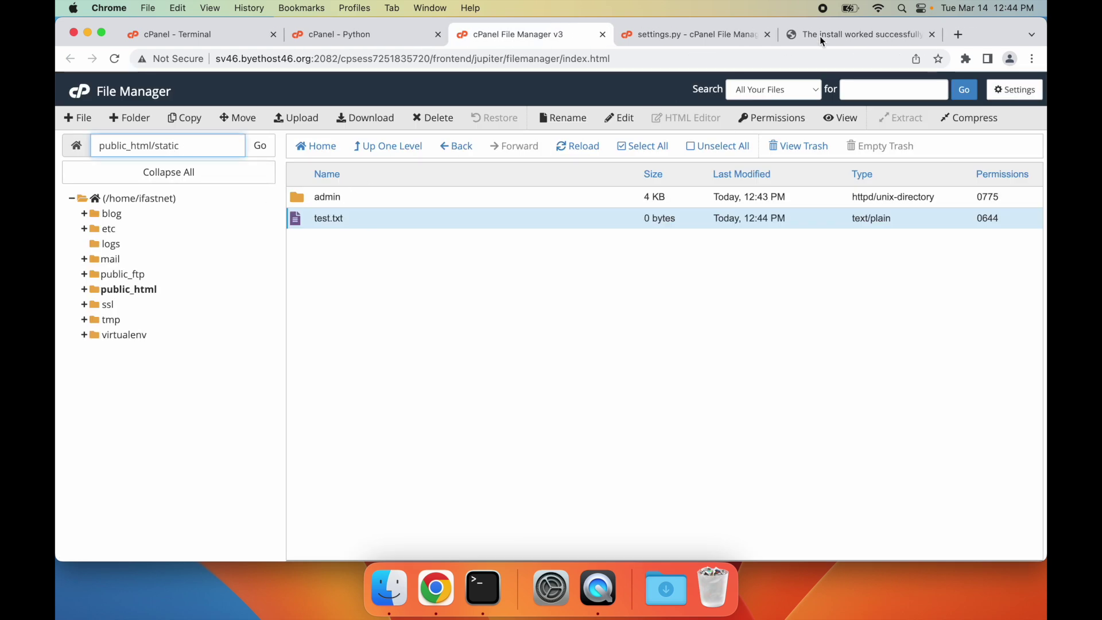
- Load ifastnet.webs.nf/static/test.txt, confirm it shows 'test static file', then go back
left_click(876, 33)
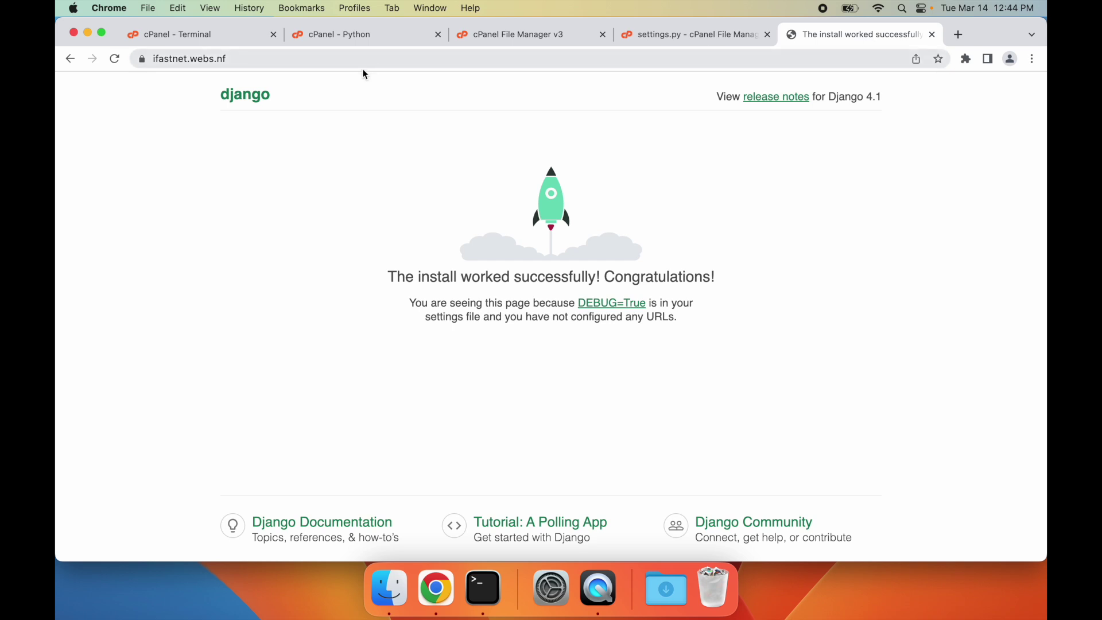
left_click(349, 59)
type("//")
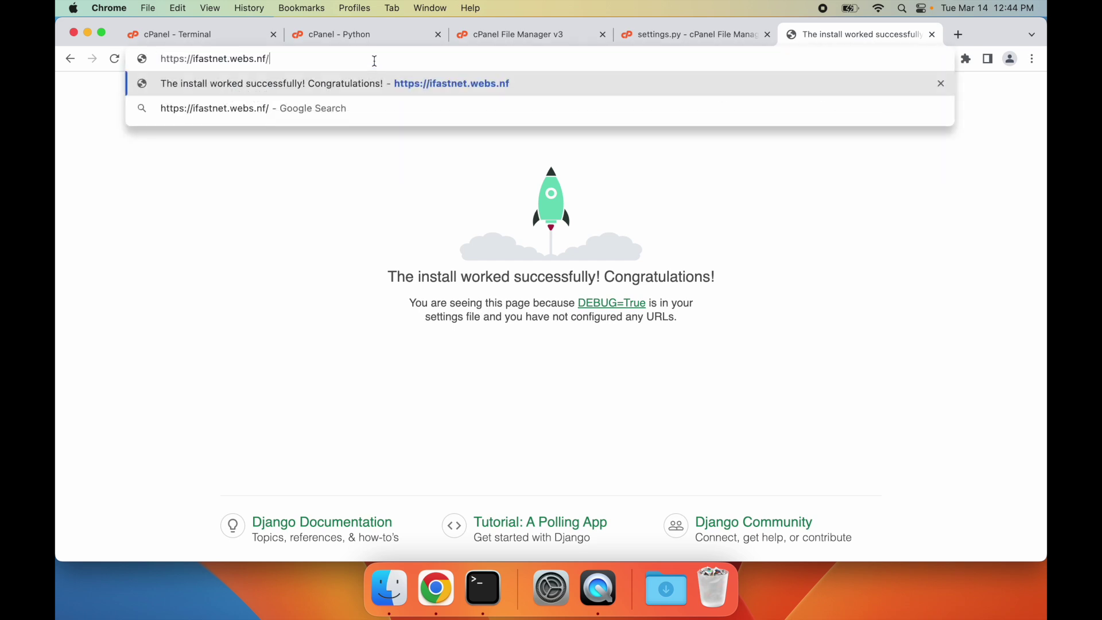
type("sta")
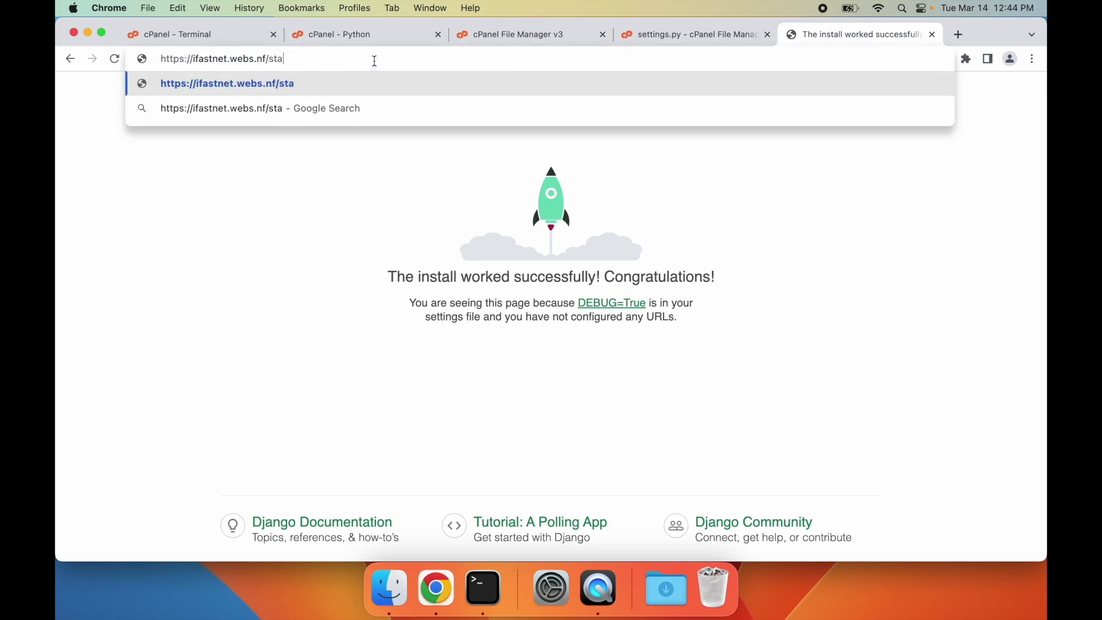
type("tic/test.txt")
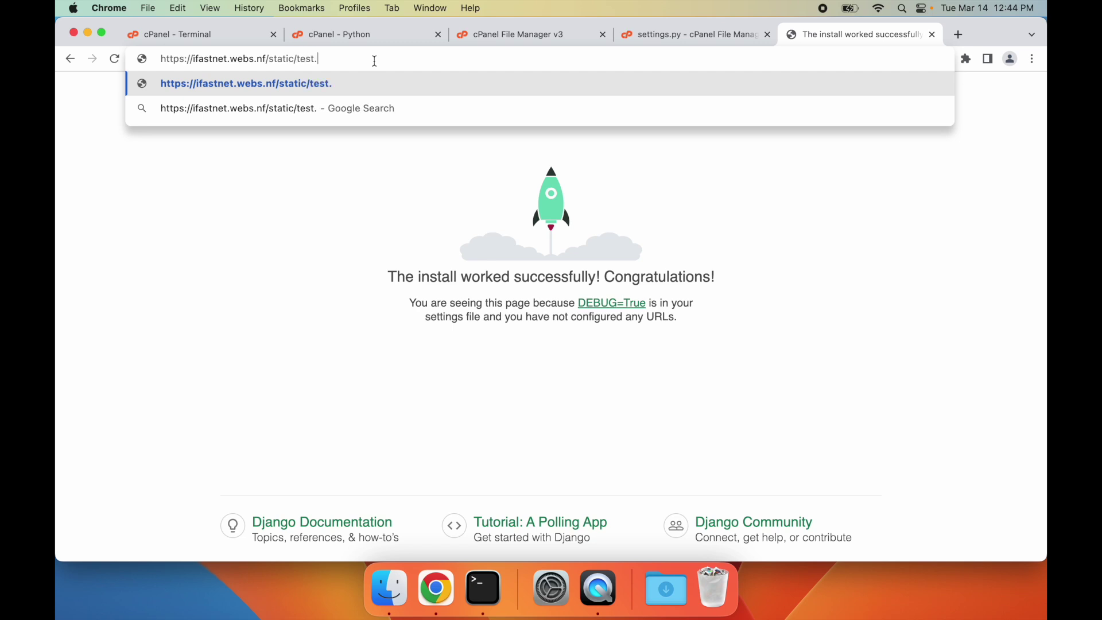
key("Return")
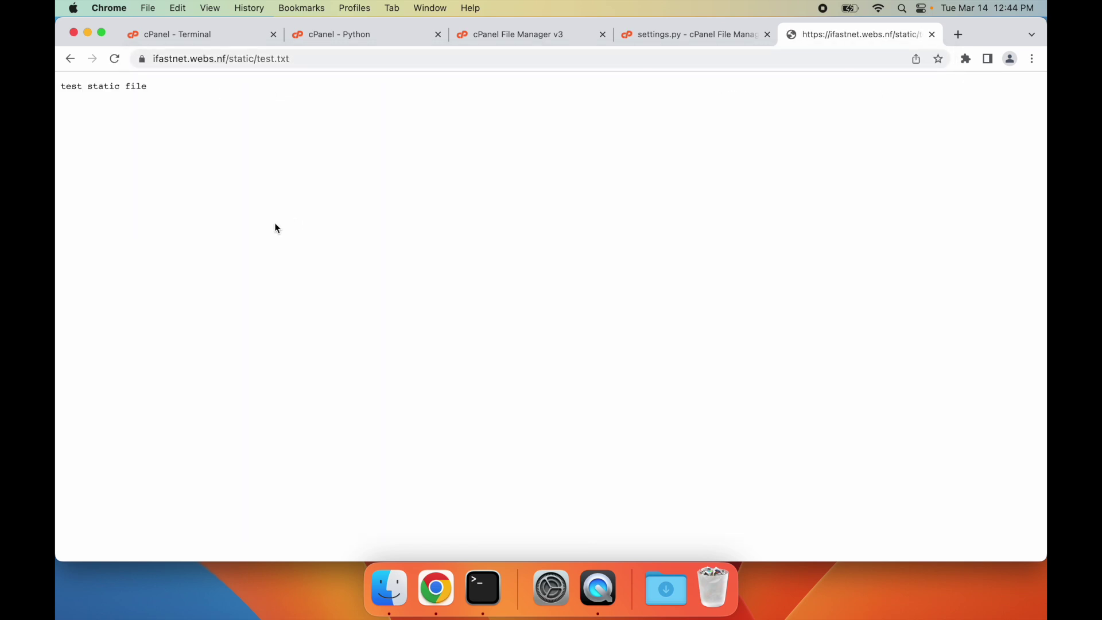
left_click(69, 59)
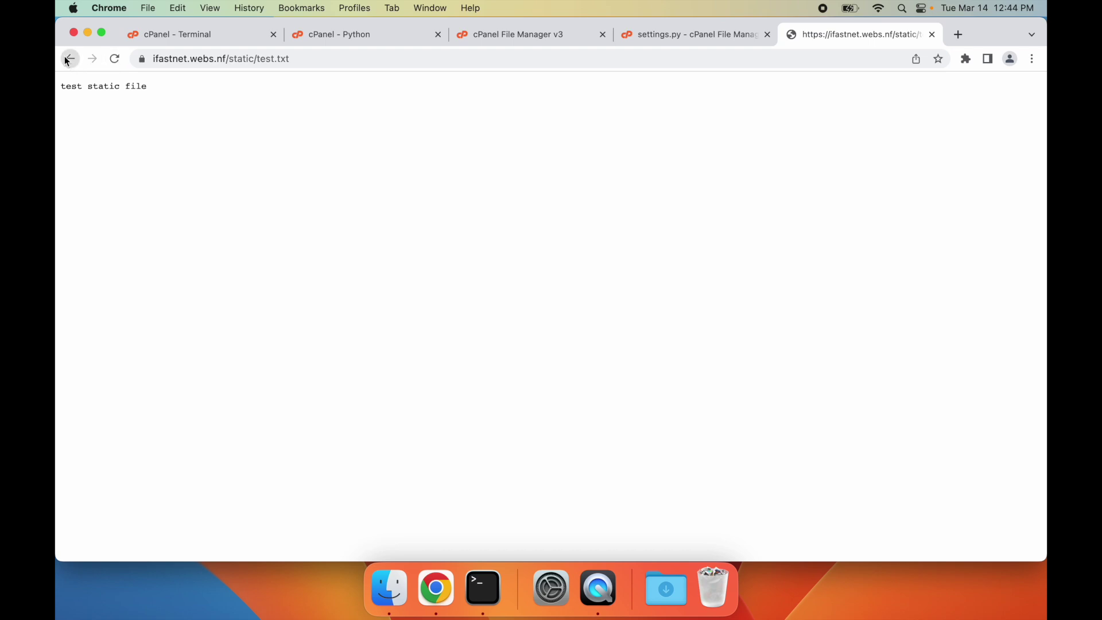